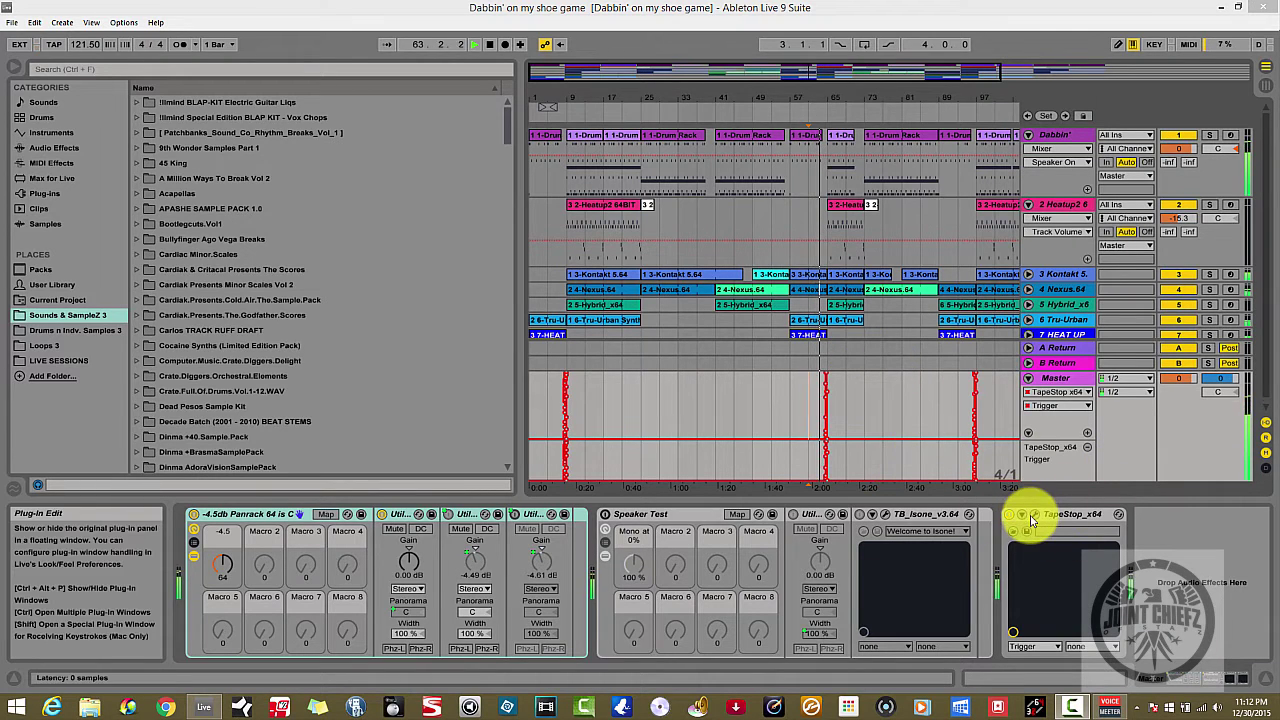
- Open the TapeStop_x64 plug-in window from the Master track's device chain and move it clear of the devices
{"action": "left_click", "coordinate": [1023, 514]}
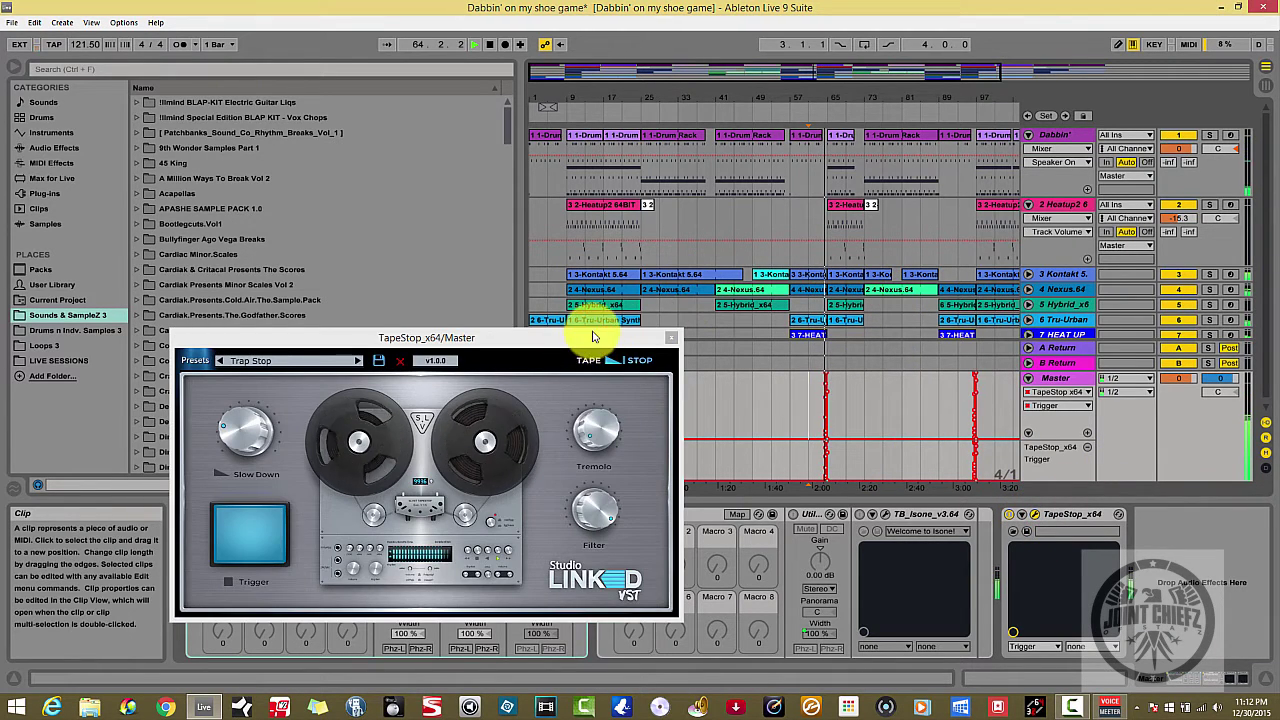
{"action": "left_click_drag", "start_coordinate": [586, 337], "coordinate": [614, 232]}
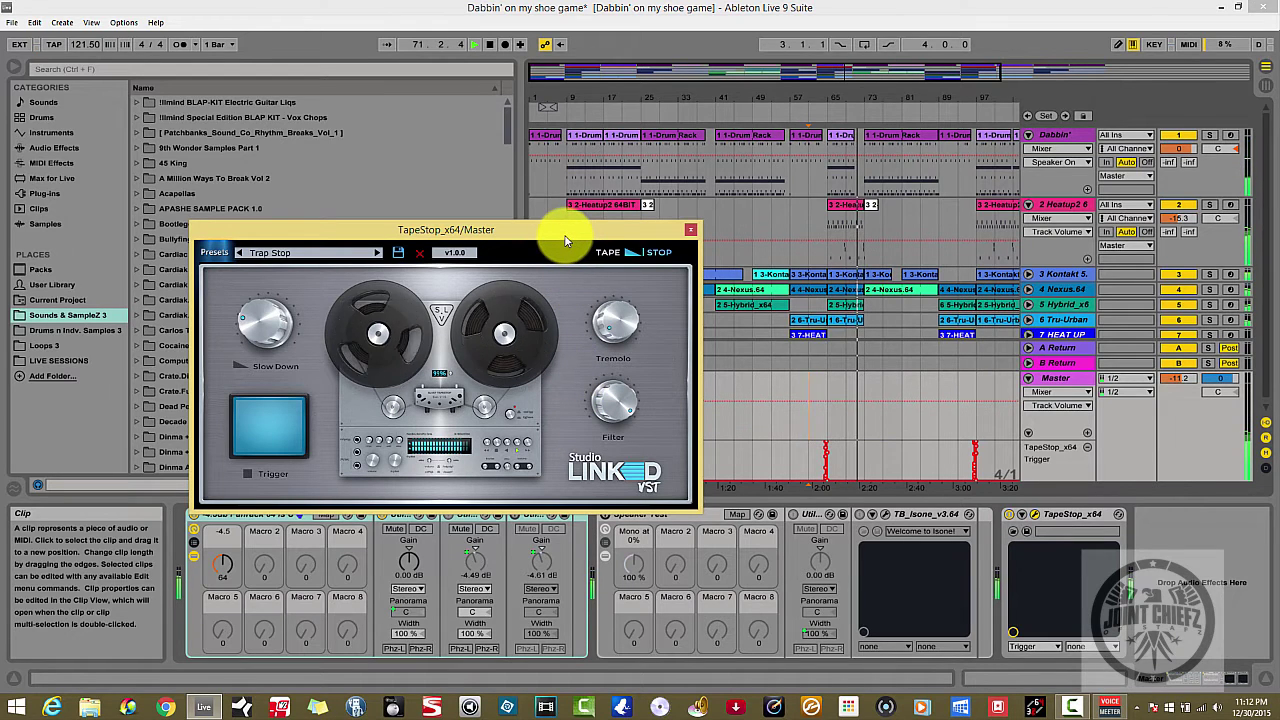
{"action": "left_click_drag", "start_coordinate": [570, 237], "coordinate": [670, 159]}
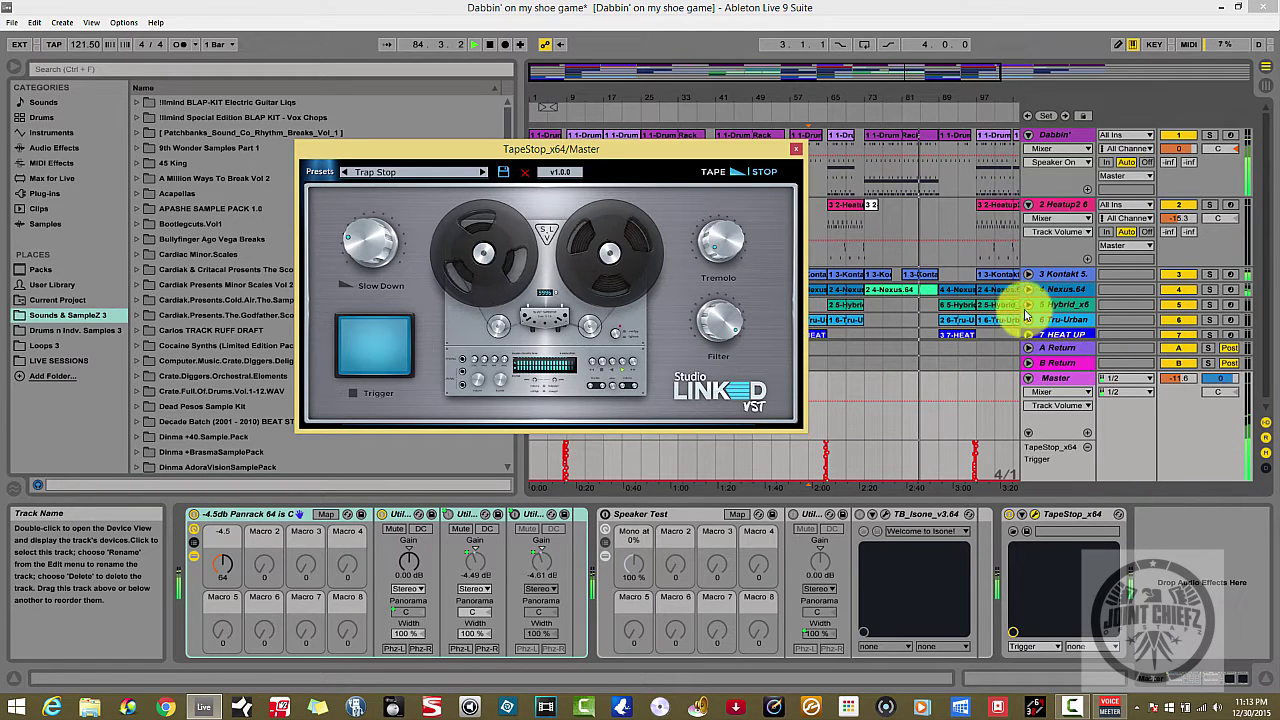
- Select the Master track and stop song playback, keeping the TapeStop window clear of the Master automation lane
{"action": "left_click", "coordinate": [1055, 381]}
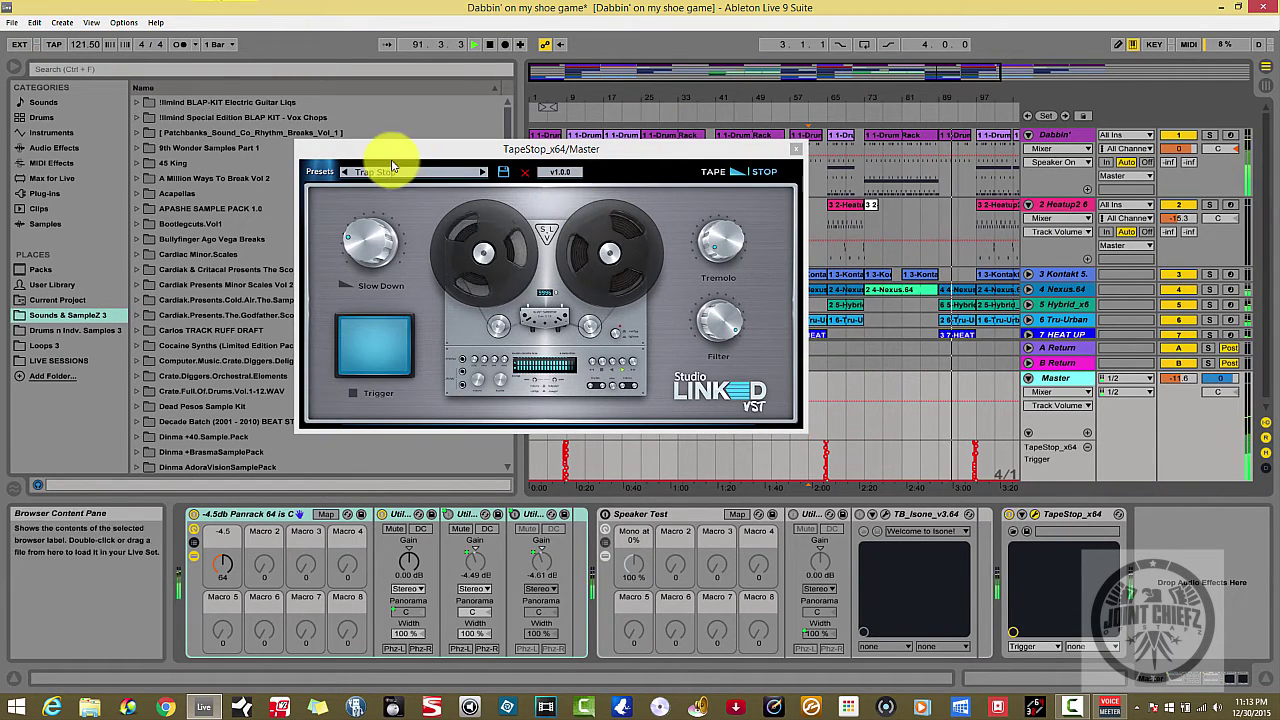
{"action": "left_click", "coordinate": [489, 46]}
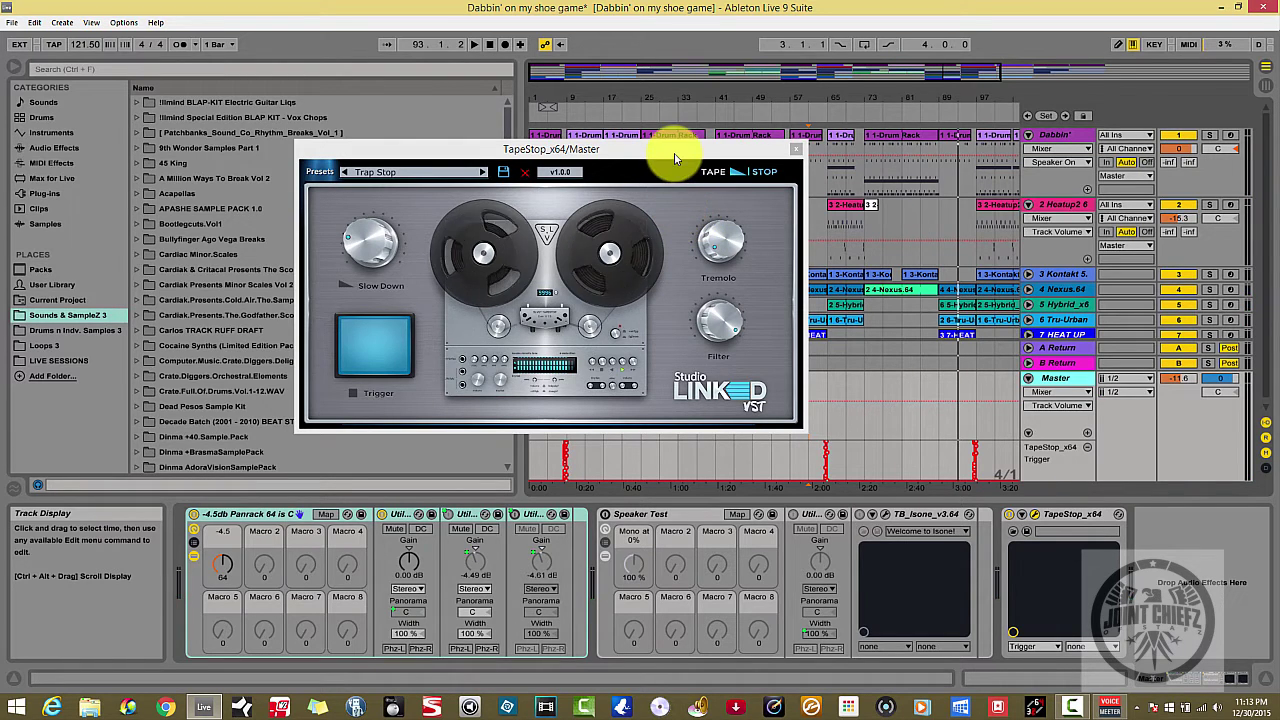
{"action": "left_click_drag", "start_coordinate": [674, 156], "coordinate": [801, 160]}
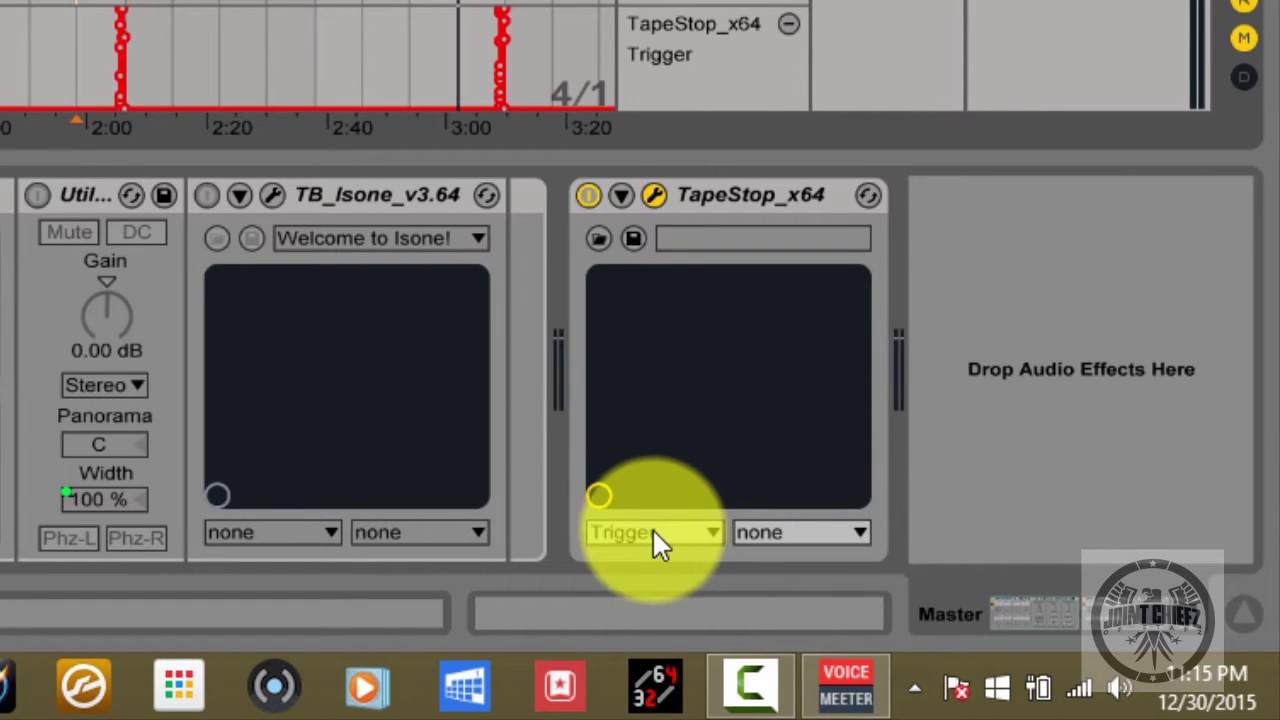
- Review the parameters available for the horizontal axis of the TapeStop X-Y pad and keep Trigger assigned
{"action": "left_click", "coordinate": [681, 532]}
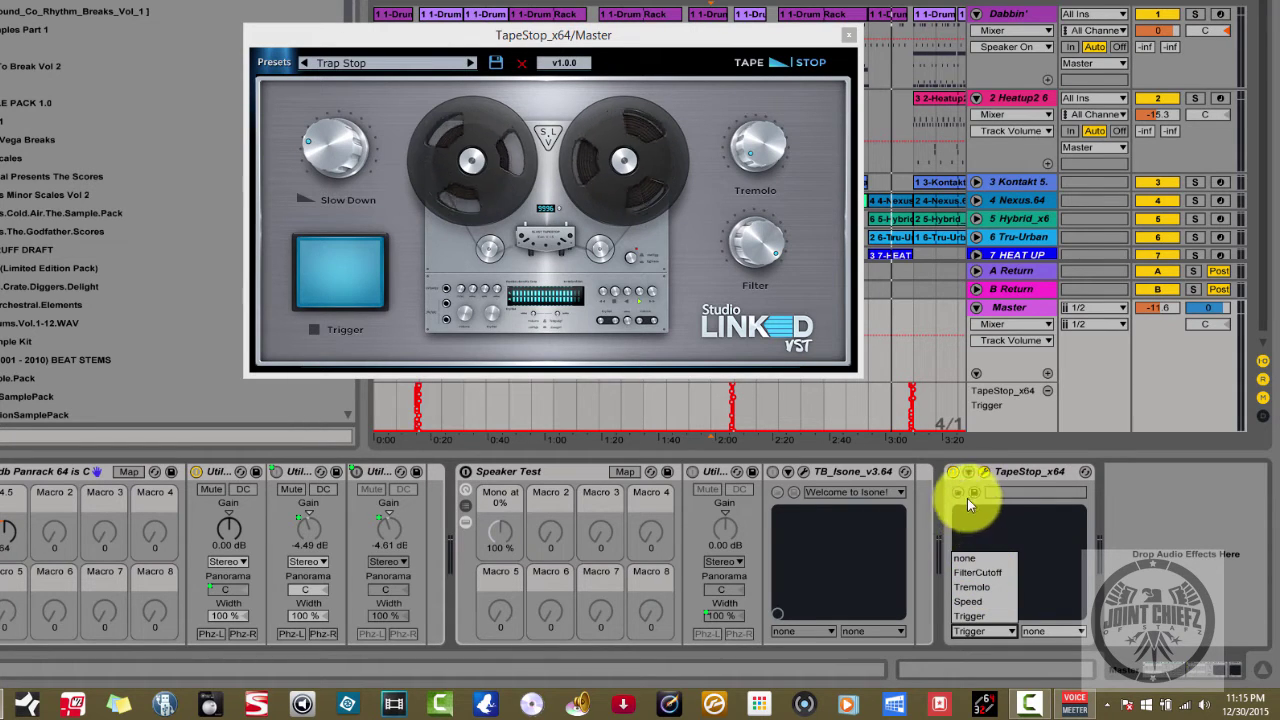
{"action": "left_click", "coordinate": [970, 588]}
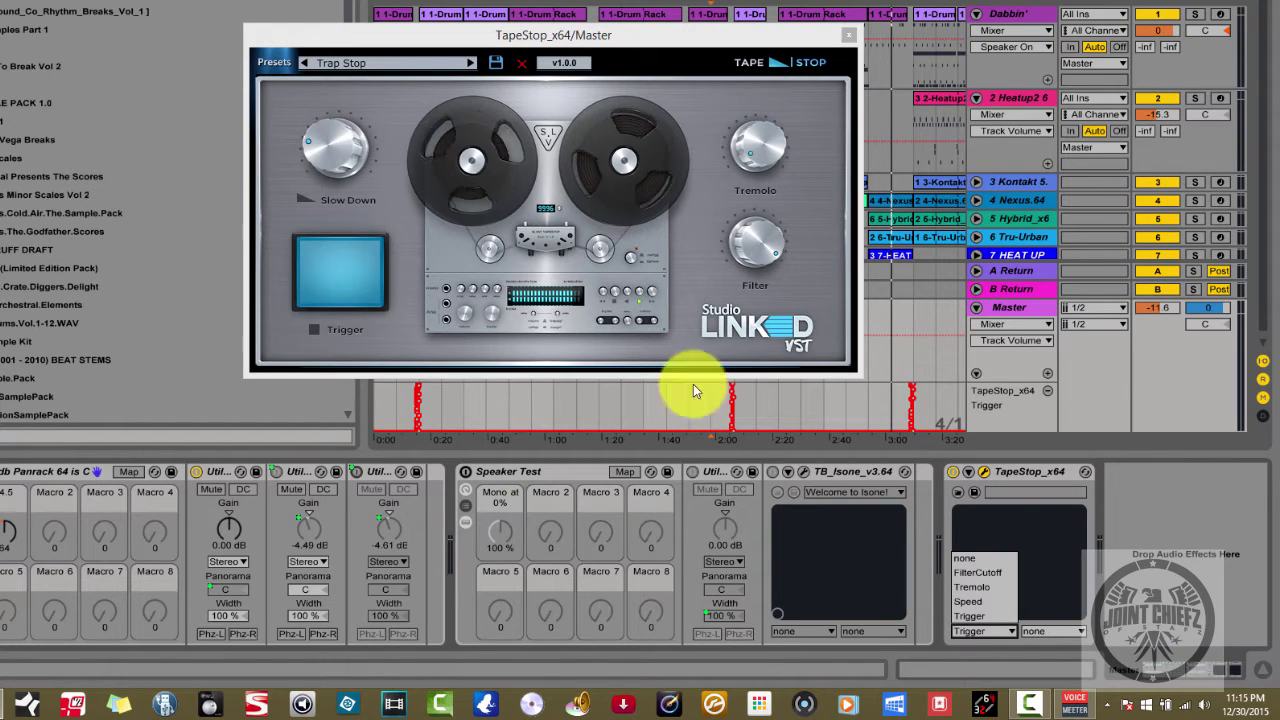
{"action": "left_click", "coordinate": [960, 618]}
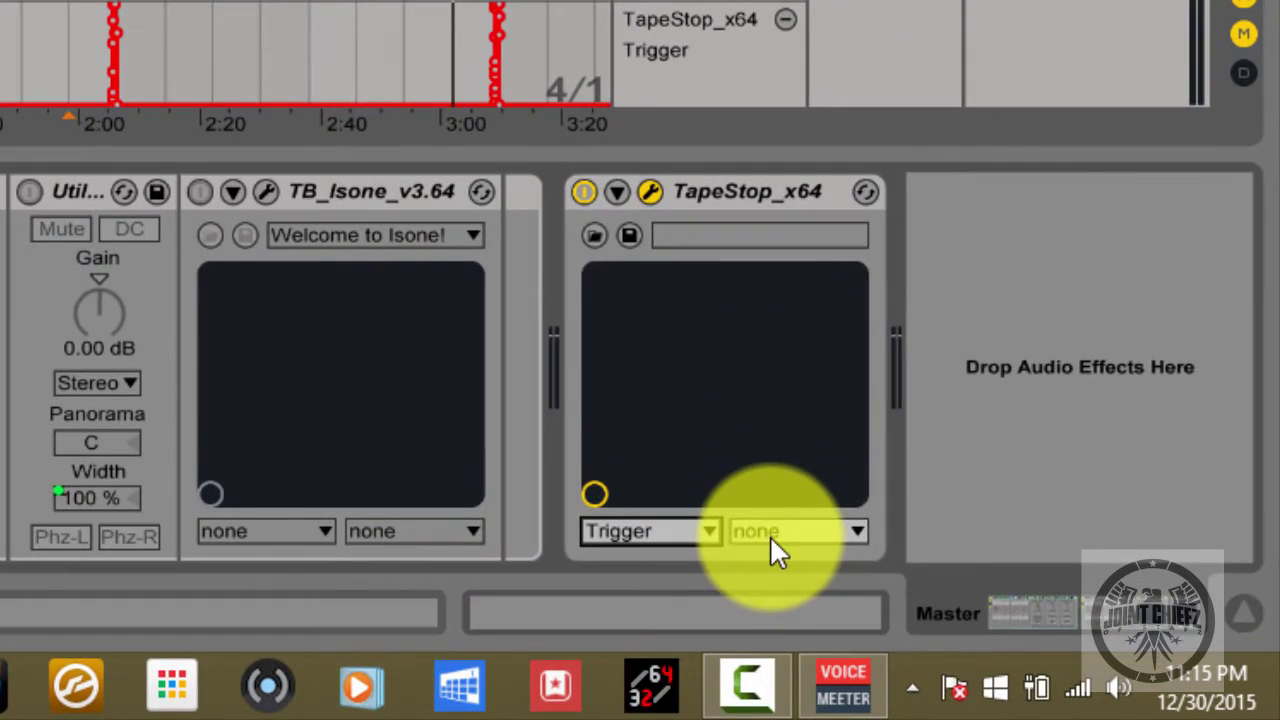
- Assign FilterCutoff to the vertical axis of the TapeStop X-Y pad and sweep the control point to test filter and trigger
{"action": "left_click", "coordinate": [770, 535]}
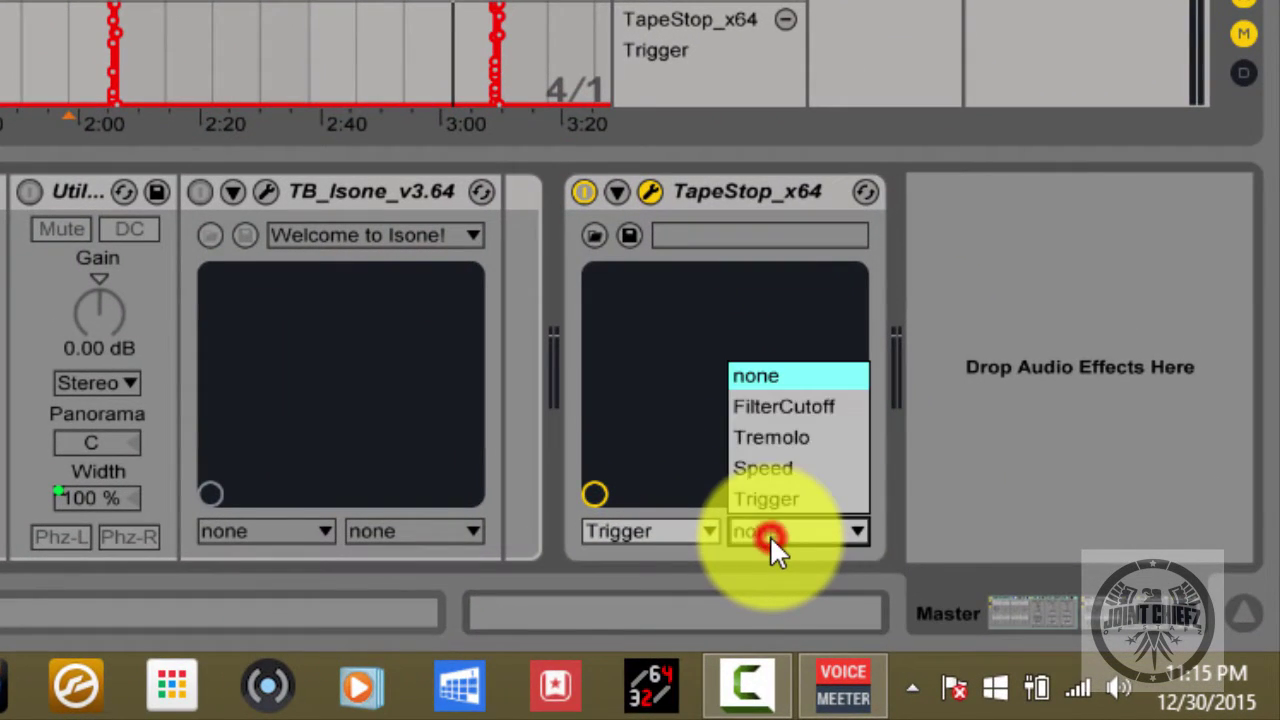
{"action": "left_click", "coordinate": [774, 404]}
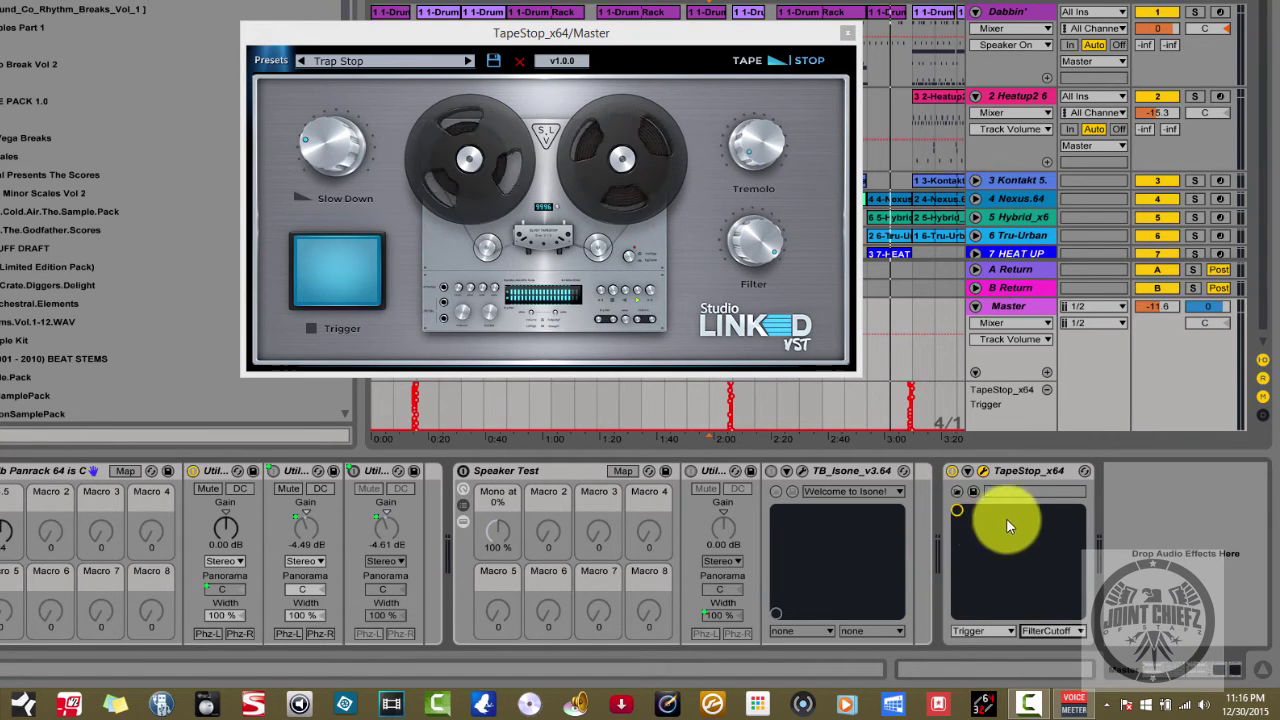
{"action": "left_click", "coordinate": [959, 511]}
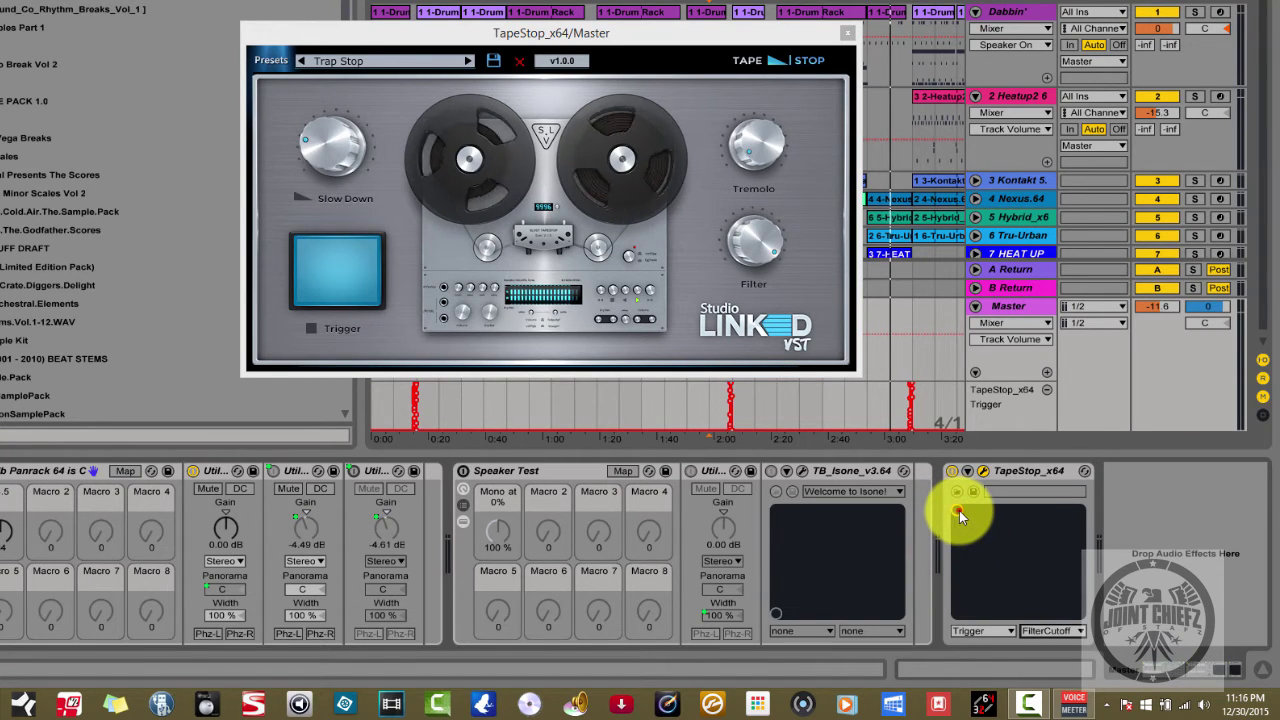
{"action": "left_click_drag", "start_coordinate": [959, 511], "coordinate": [991, 548]}
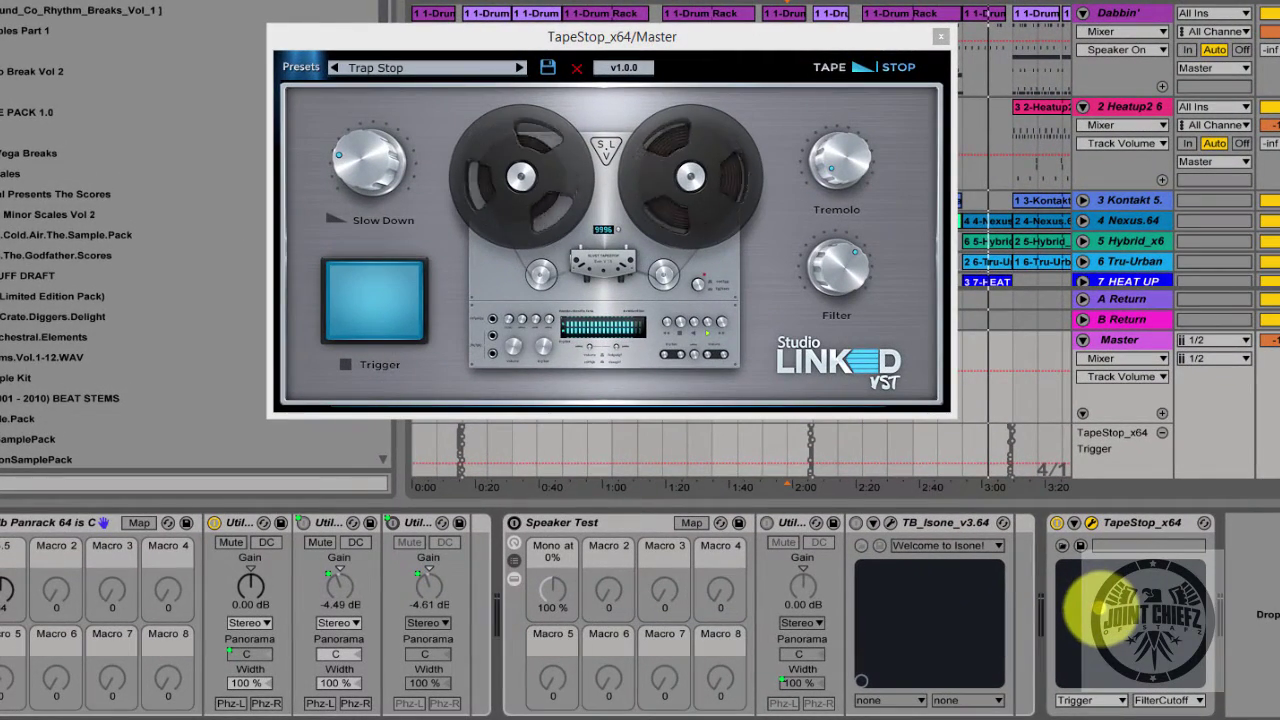
{"action": "left_click_drag", "start_coordinate": [1103, 605], "coordinate": [1134, 629]}
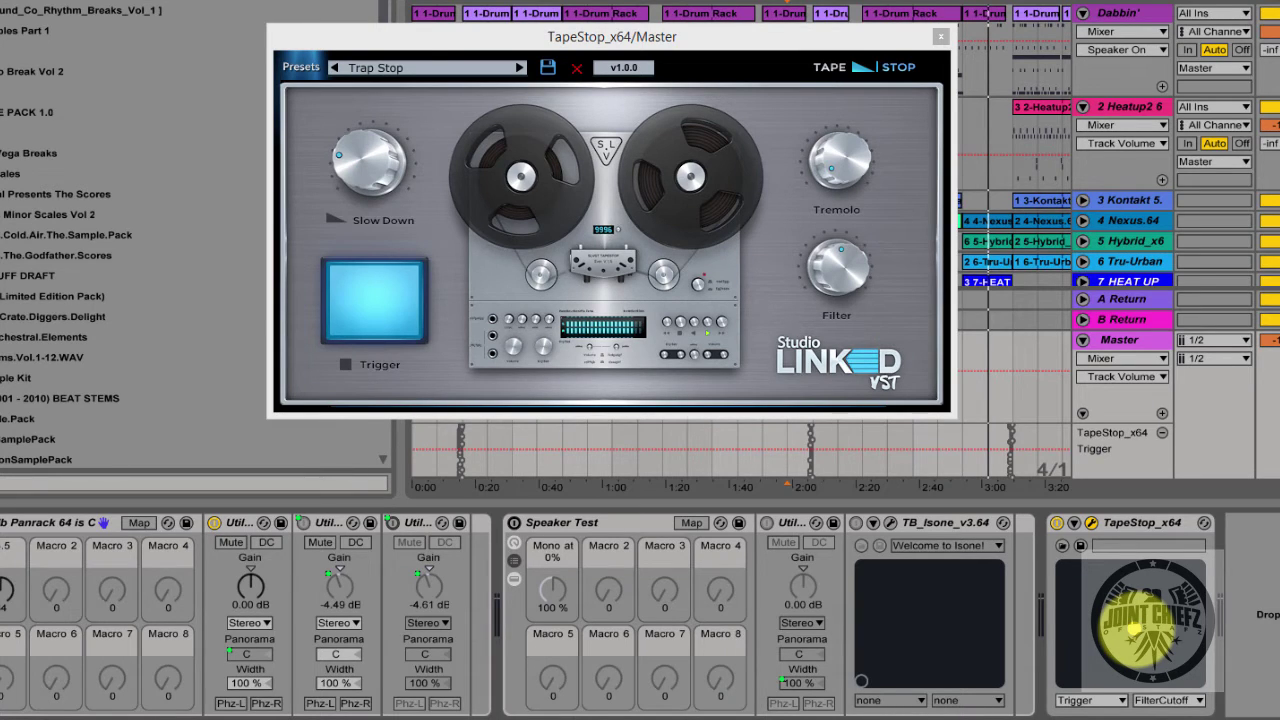
{"action": "left_click_drag", "start_coordinate": [1135, 628], "coordinate": [1198, 683]}
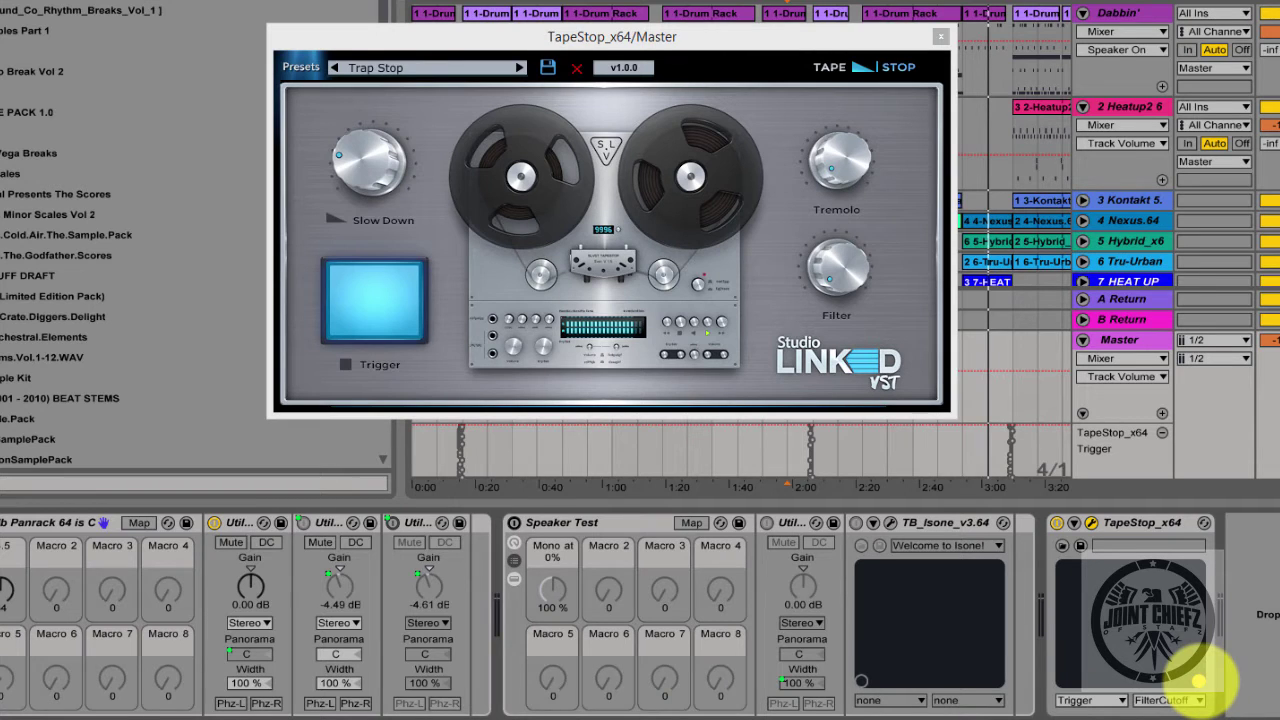
{"action": "left_click_drag", "start_coordinate": [1199, 681], "coordinate": [1062, 681]}
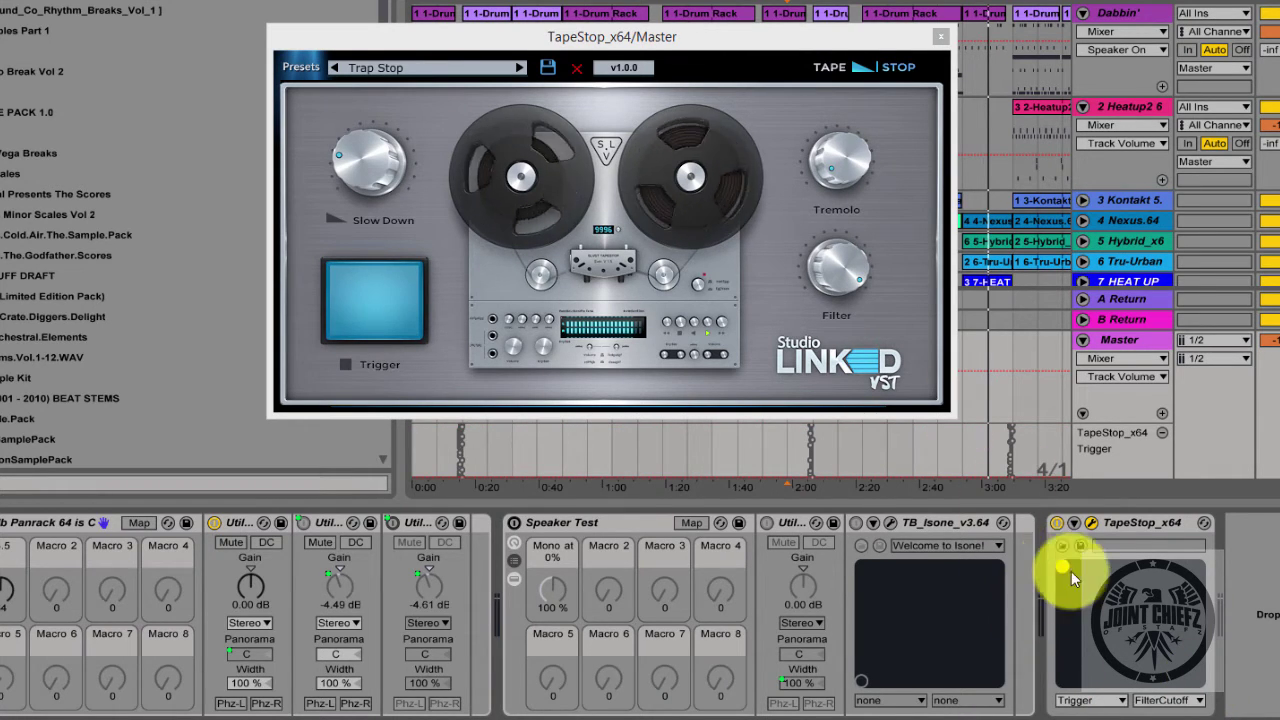
- Set the TapeStop pad's vertical axis to none and sweep the control point horizontally to test Trigger alone
{"action": "left_click", "coordinate": [1163, 703]}
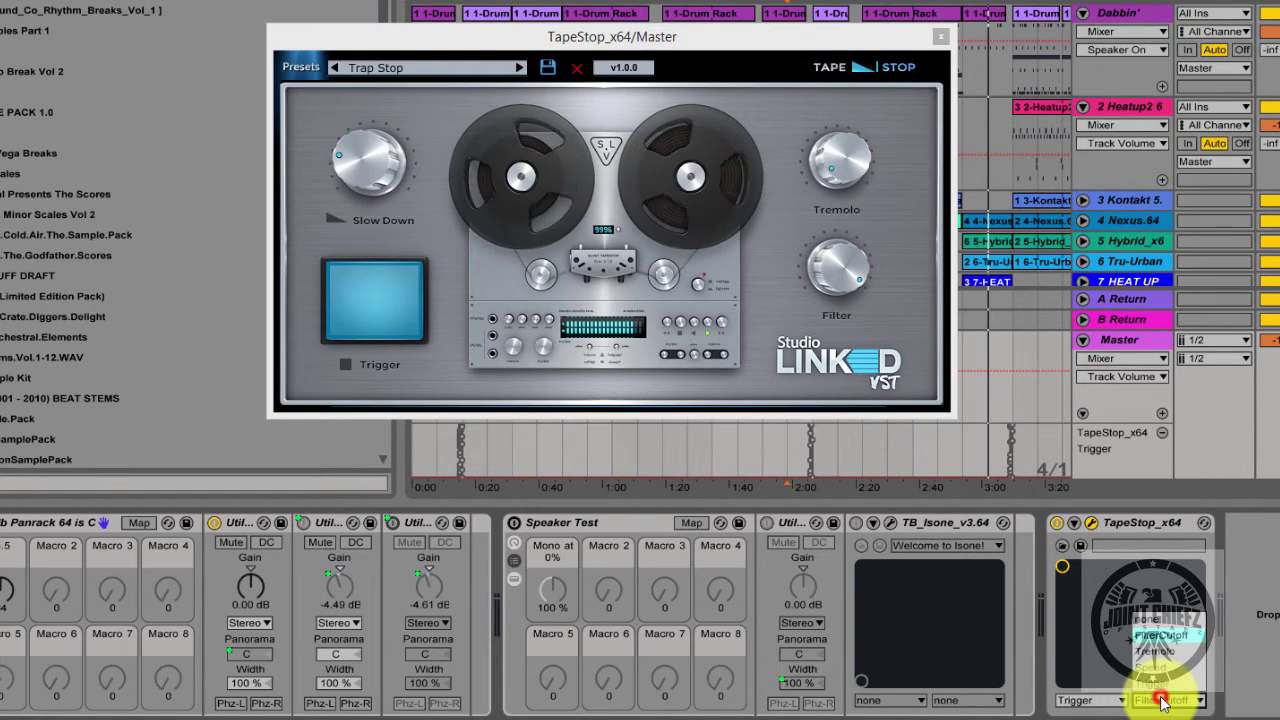
{"action": "left_click", "coordinate": [1155, 622]}
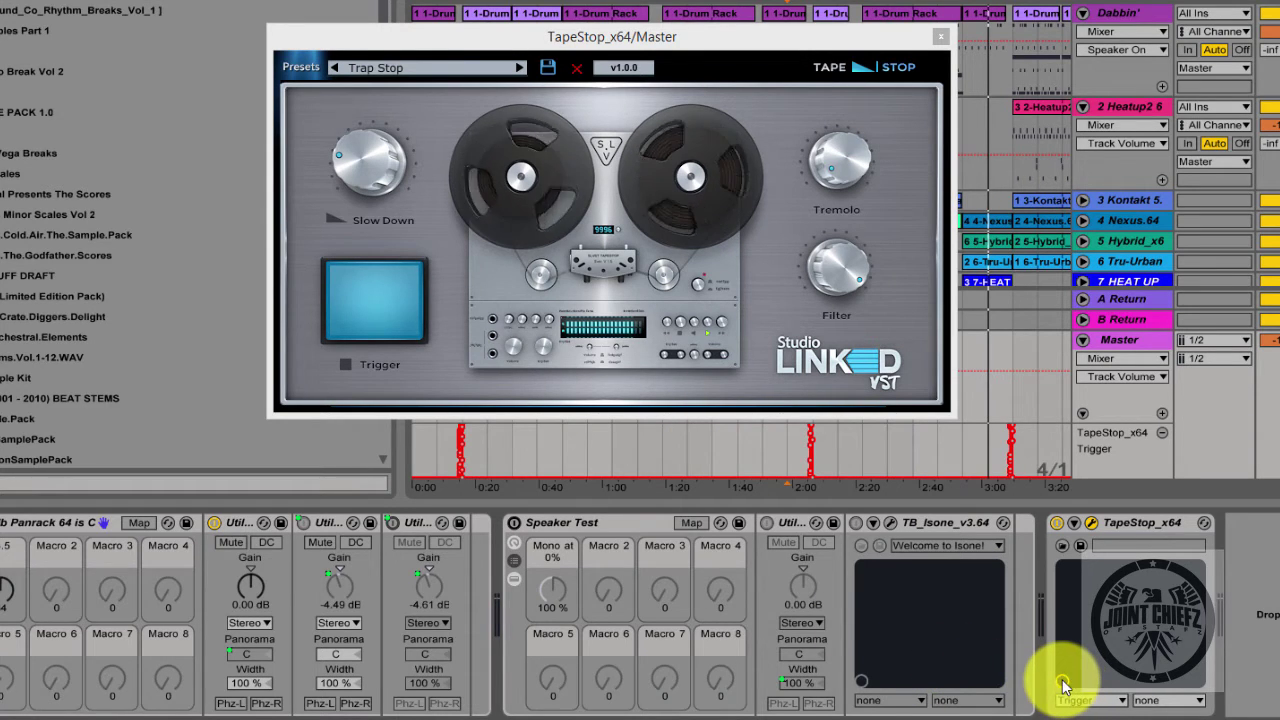
{"action": "mouse_move", "coordinate": [1063, 681]}
{"action": "left_mouse_down"}
{"action": "mouse_move", "coordinate": [1200, 681]}
{"action": "mouse_move", "coordinate": [1062, 681]}
{"action": "mouse_move", "coordinate": [1228, 668]}
{"action": "mouse_move", "coordinate": [1062, 680]}
{"action": "left_mouse_up"}
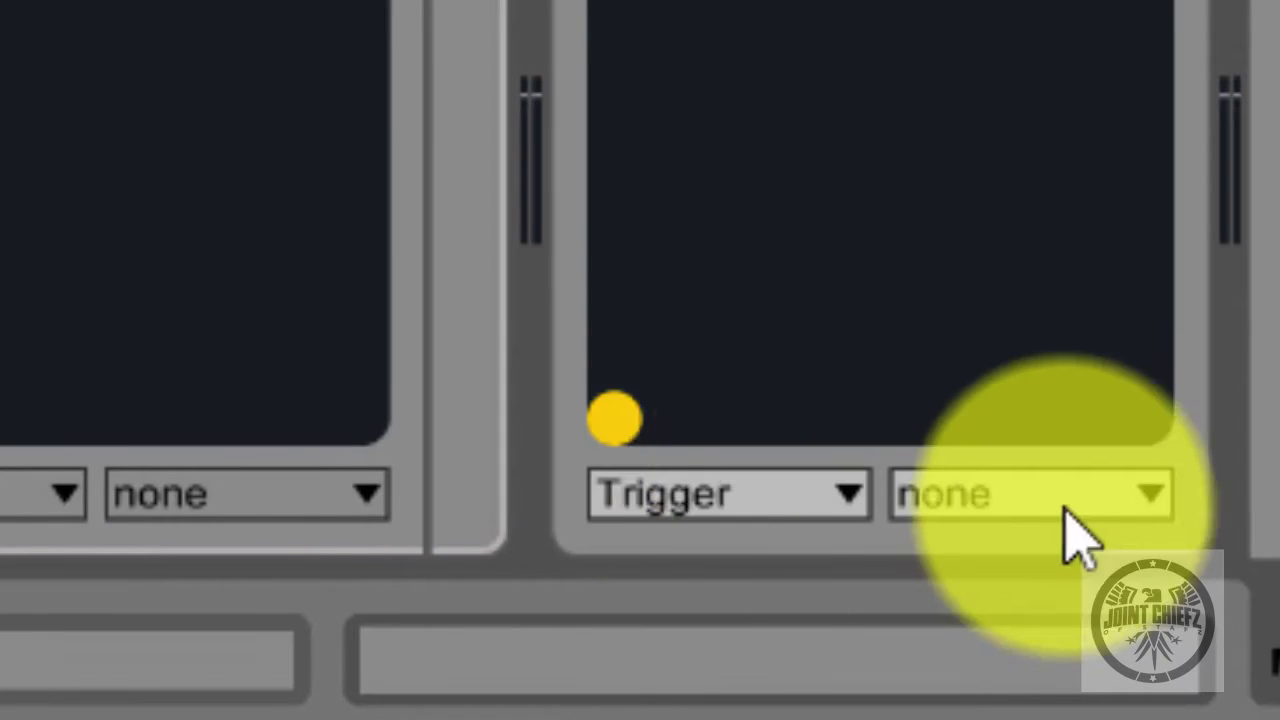
{"action": "left_click", "coordinate": [610, 423]}
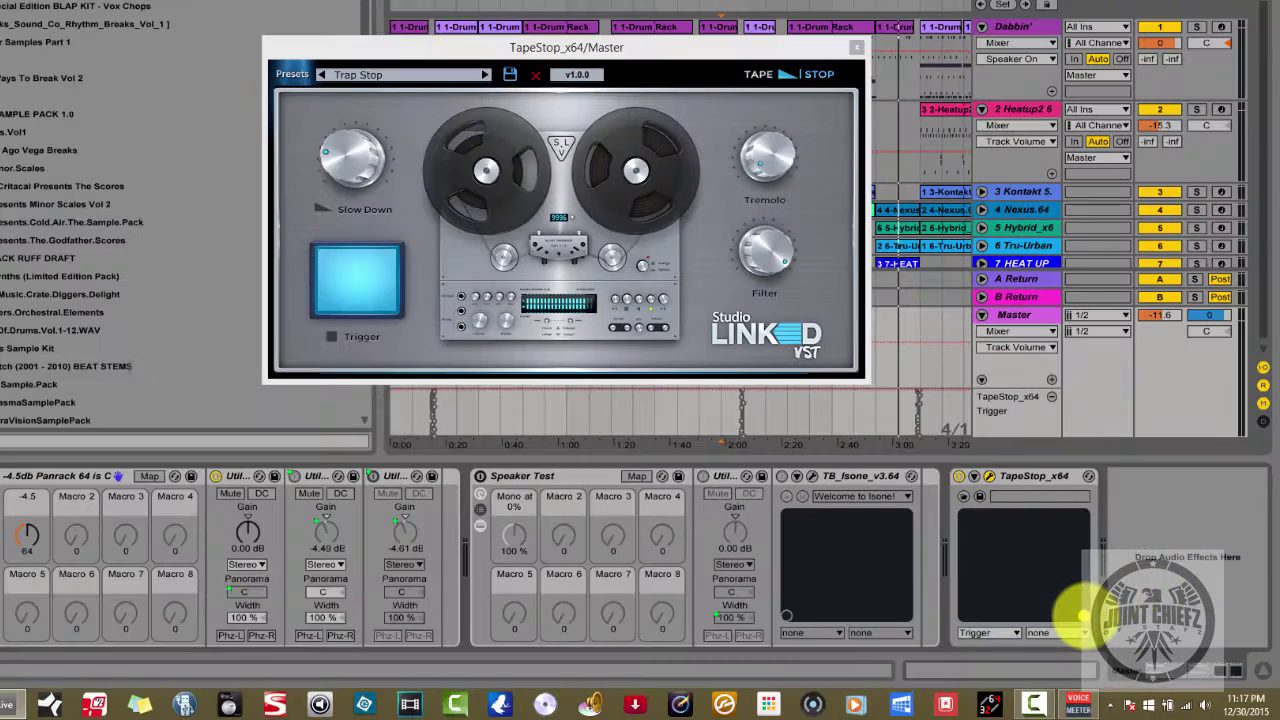
{"action": "left_click_drag", "start_coordinate": [1085, 616], "coordinate": [963, 616]}
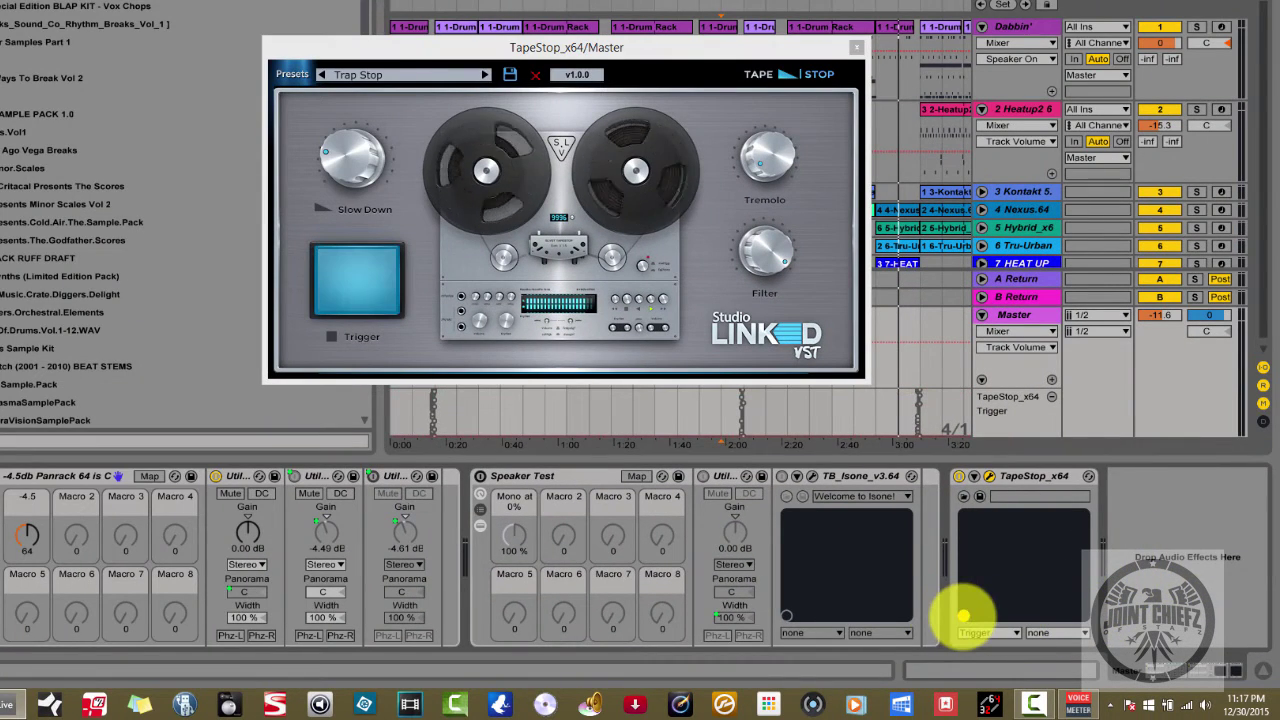
{"action": "mouse_move", "coordinate": [963, 616]}
{"action": "left_mouse_down"}
{"action": "mouse_move", "coordinate": [1083, 616]}
{"action": "mouse_move", "coordinate": [960, 609]}
{"action": "left_mouse_up"}
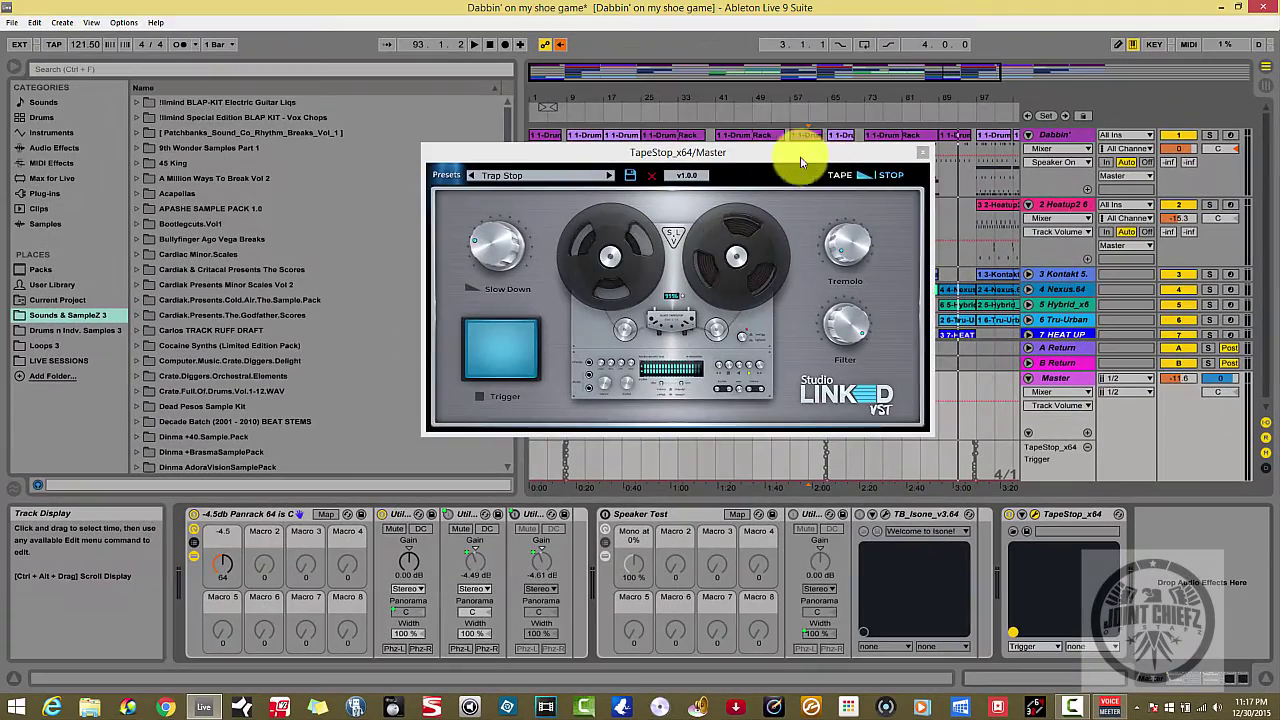
- Move the TapeStop window off the arrangement, re-enable the overridden automation and play the song from bar 33
{"action": "left_click_drag", "start_coordinate": [792, 136], "coordinate": [317, 102]}
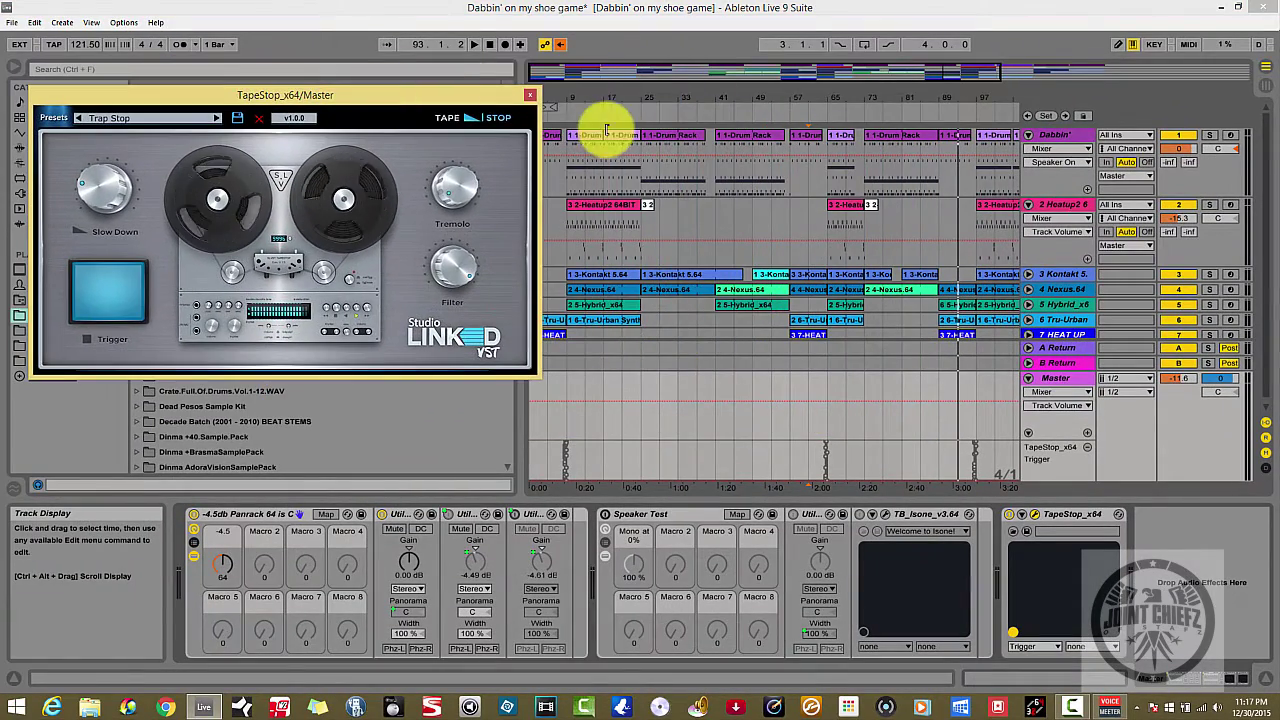
{"action": "left_click", "coordinate": [684, 217]}
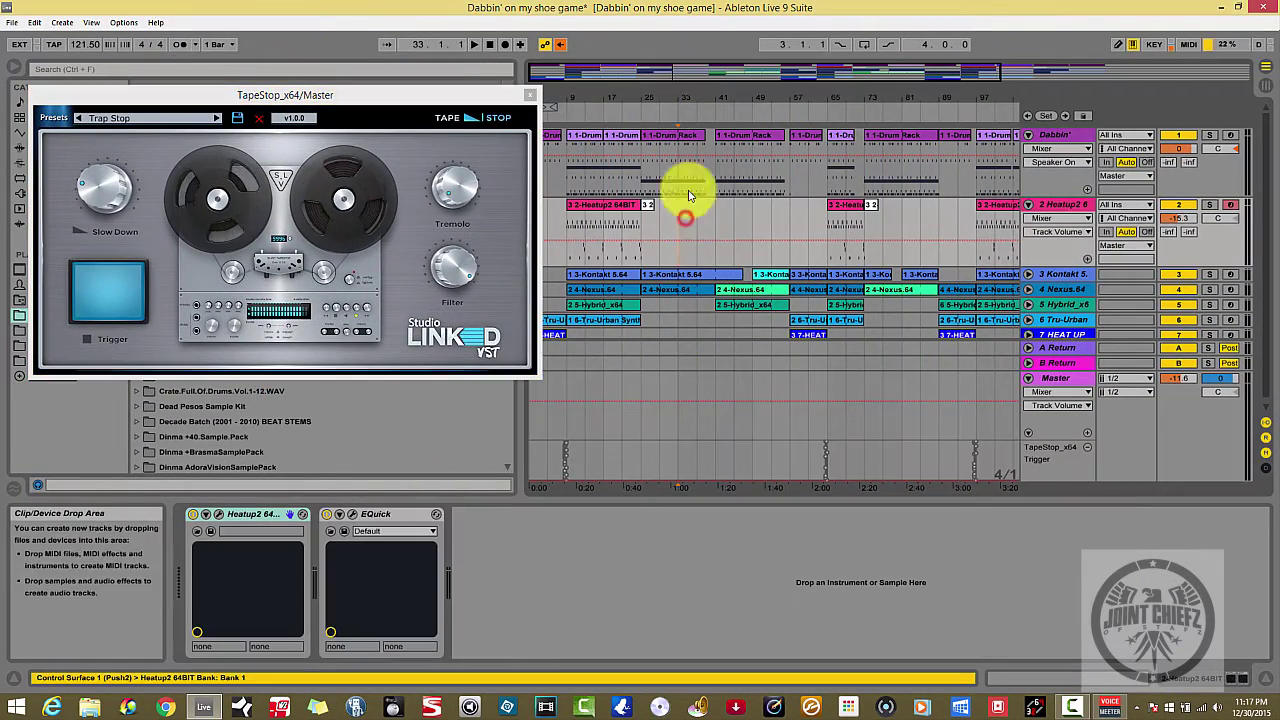
{"action": "left_click", "coordinate": [560, 44]}
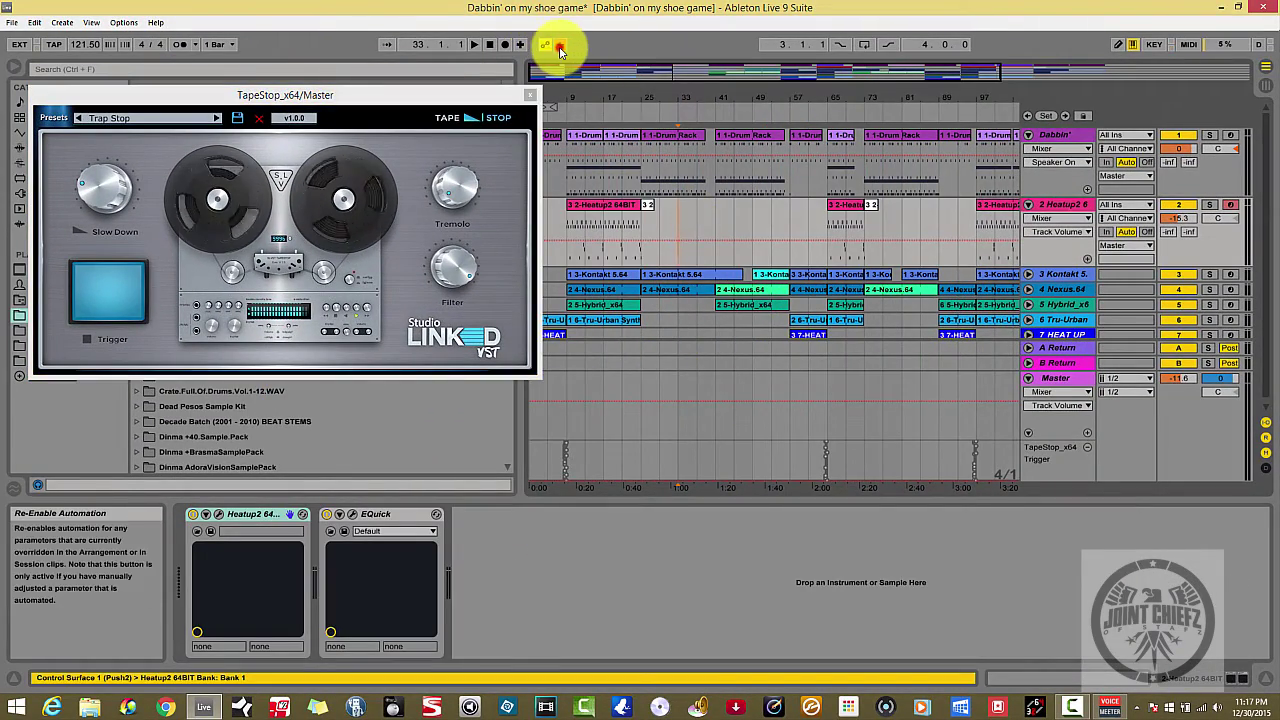
{"action": "left_click", "coordinate": [686, 225]}
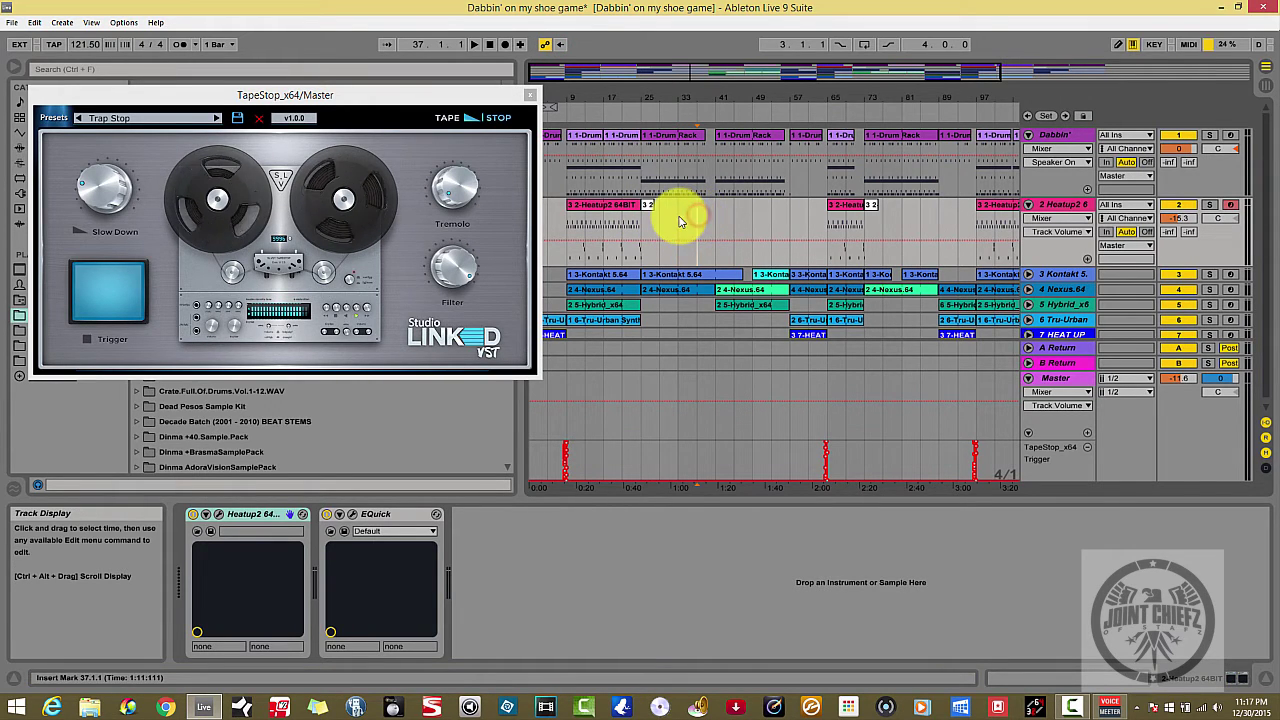
{"action": "key", "text": "space"}
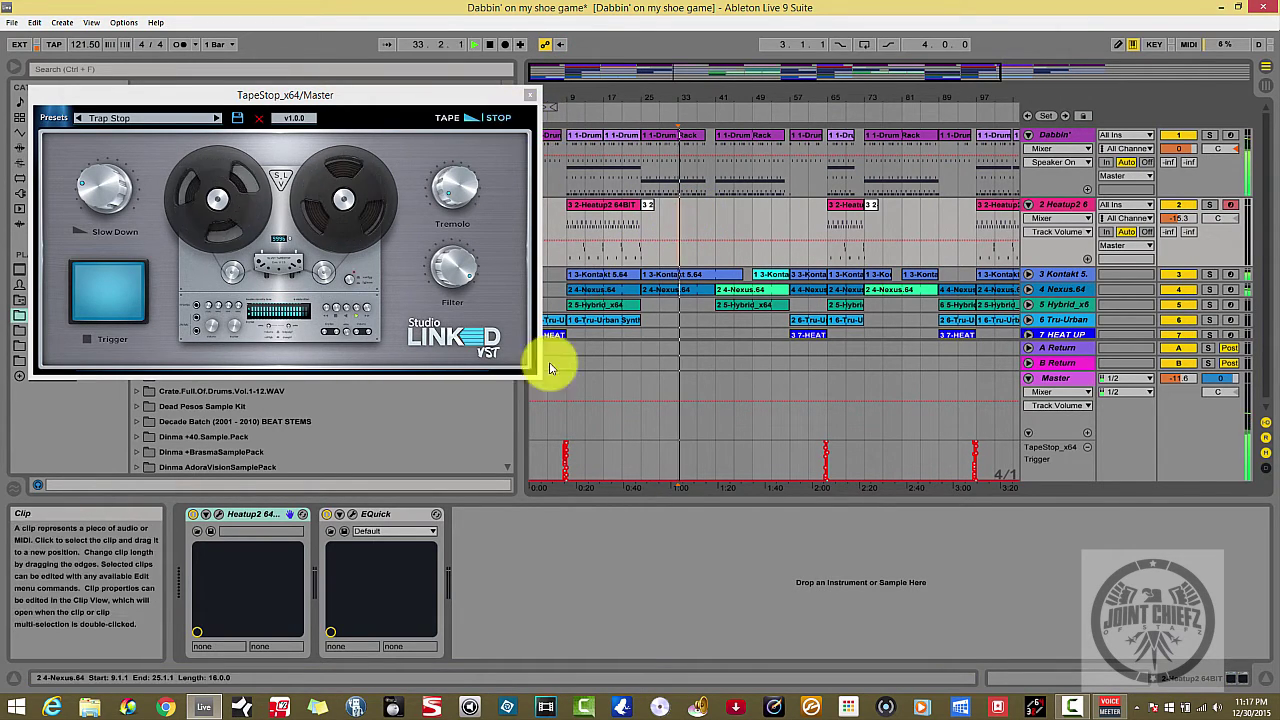
- Operate the Trigger point on the Master track's TapeStop pad by hand during playback and stop the song
{"action": "left_click", "coordinate": [1052, 378]}
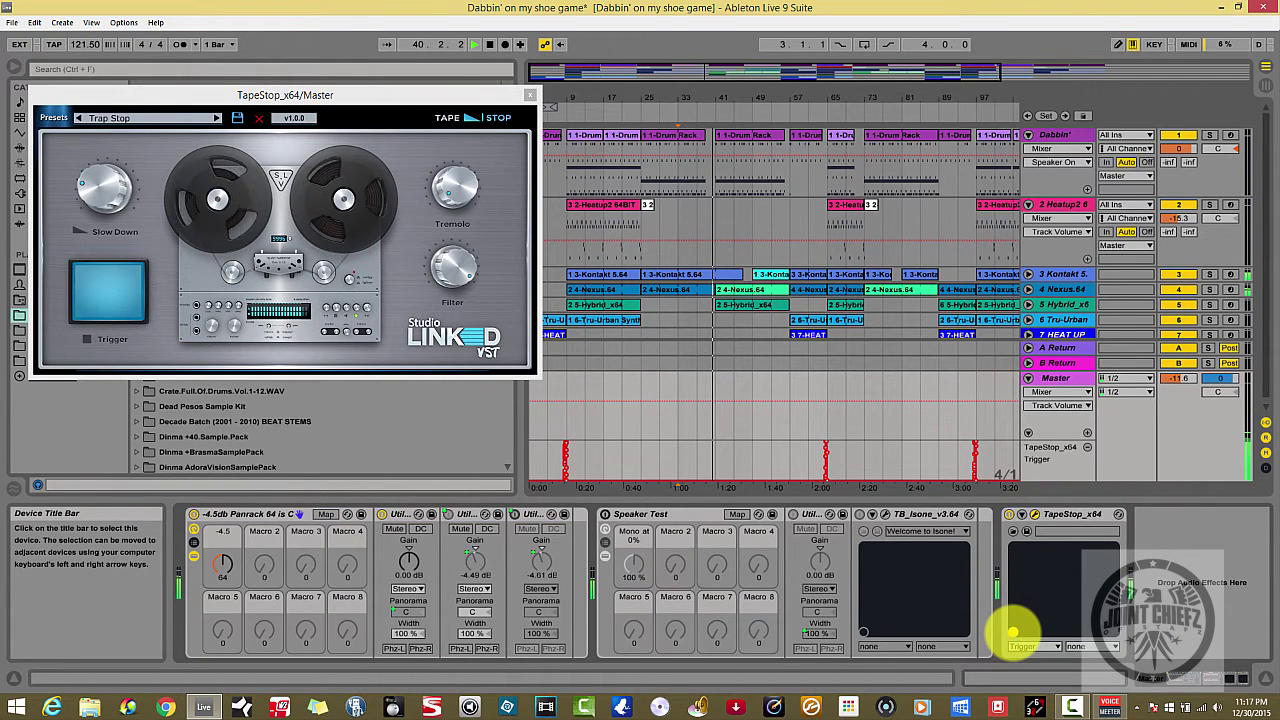
{"action": "left_click", "coordinate": [1013, 631]}
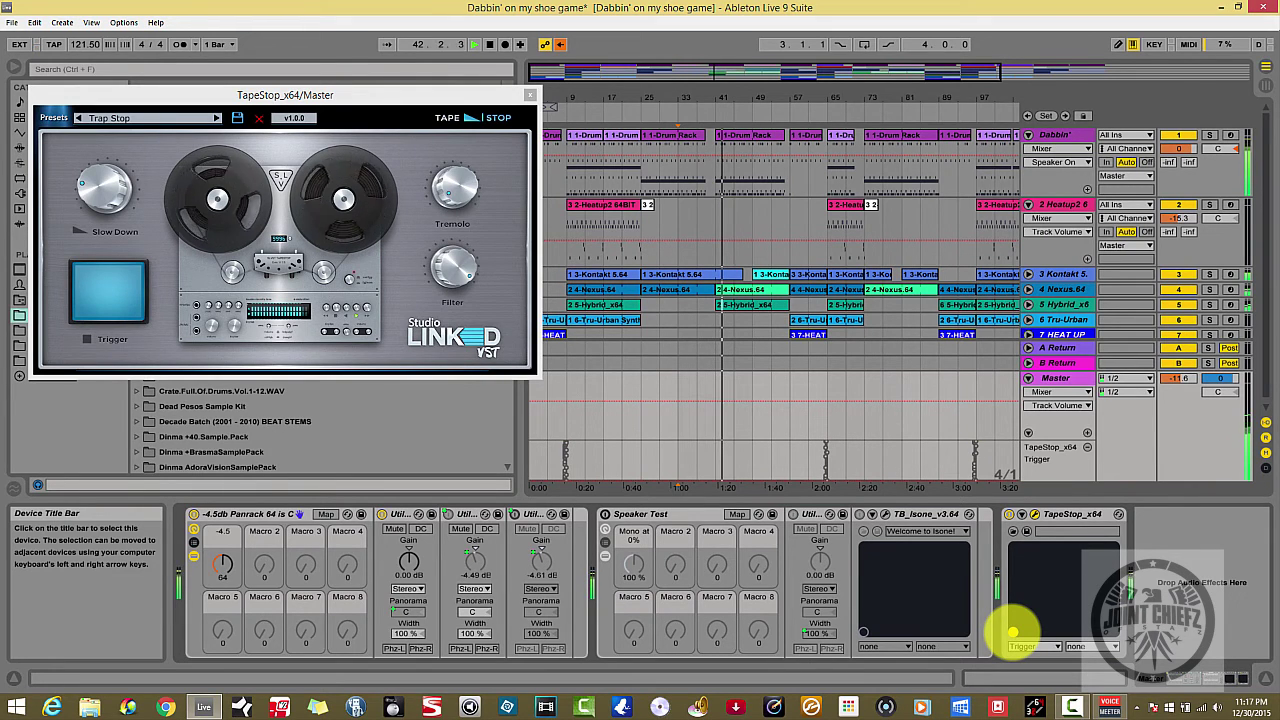
{"action": "left_click", "coordinate": [1013, 631]}
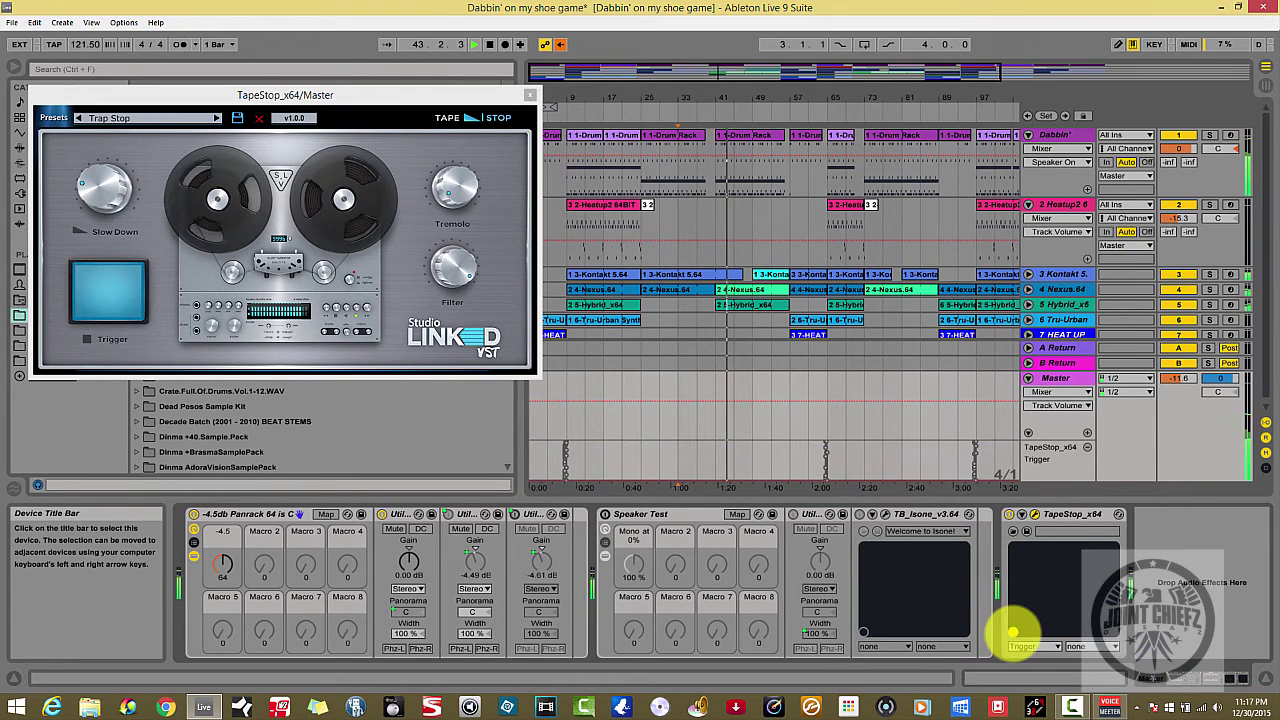
{"action": "mouse_move", "coordinate": [1013, 632]}
{"action": "left_mouse_down"}
{"action": "mouse_move", "coordinate": [1113, 632]}
{"action": "mouse_move", "coordinate": [1010, 604]}
{"action": "mouse_move", "coordinate": [1012, 631]}
{"action": "left_mouse_up"}
{"action": "key", "text": "space"}
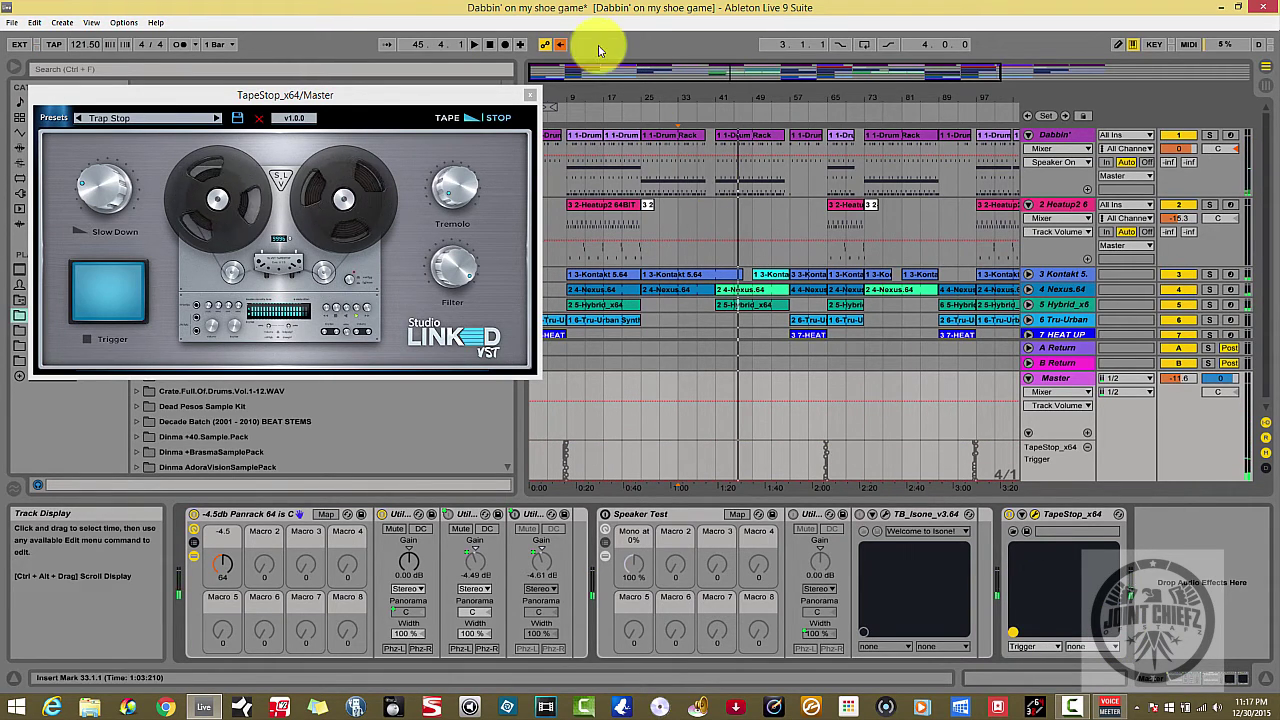
- Re-enable the overridden automation and place the insert marker at bar 33 on the Master track
{"action": "left_click", "coordinate": [562, 46]}
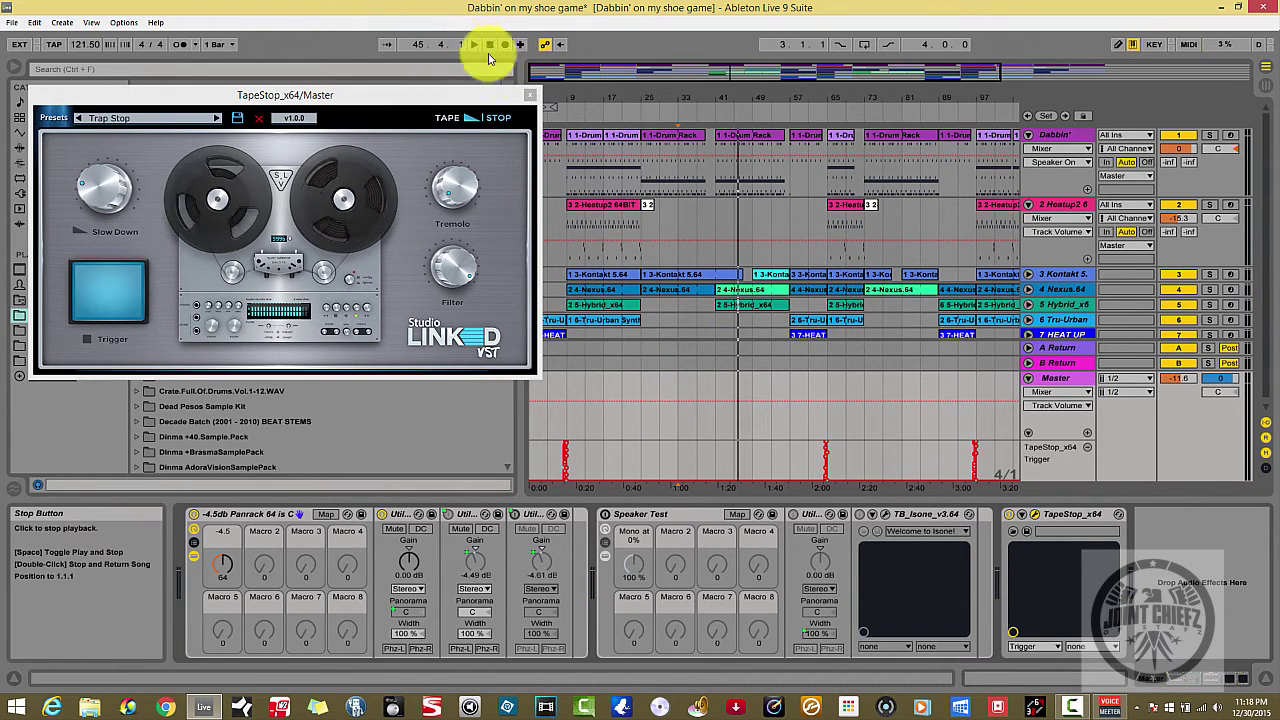
{"action": "left_click", "coordinate": [677, 387]}
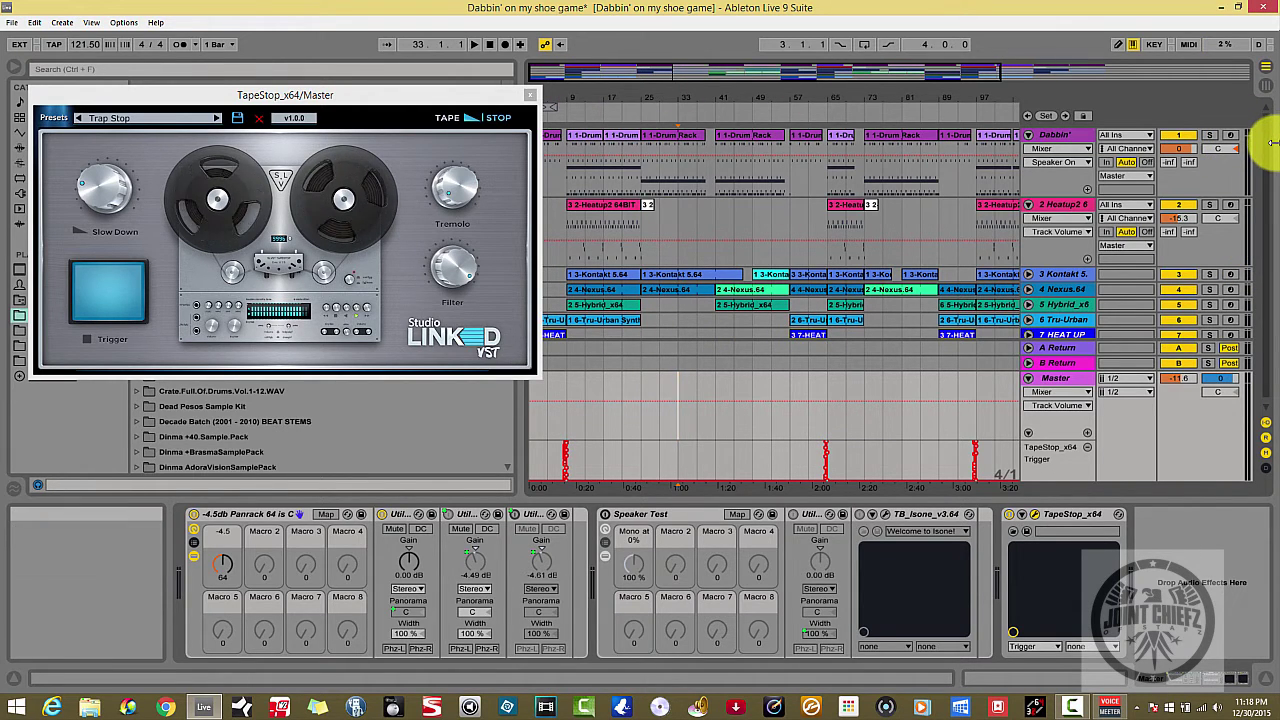
{"action": "left_click_drag", "start_coordinate": [1268, 158], "coordinate": [1258, 215]}
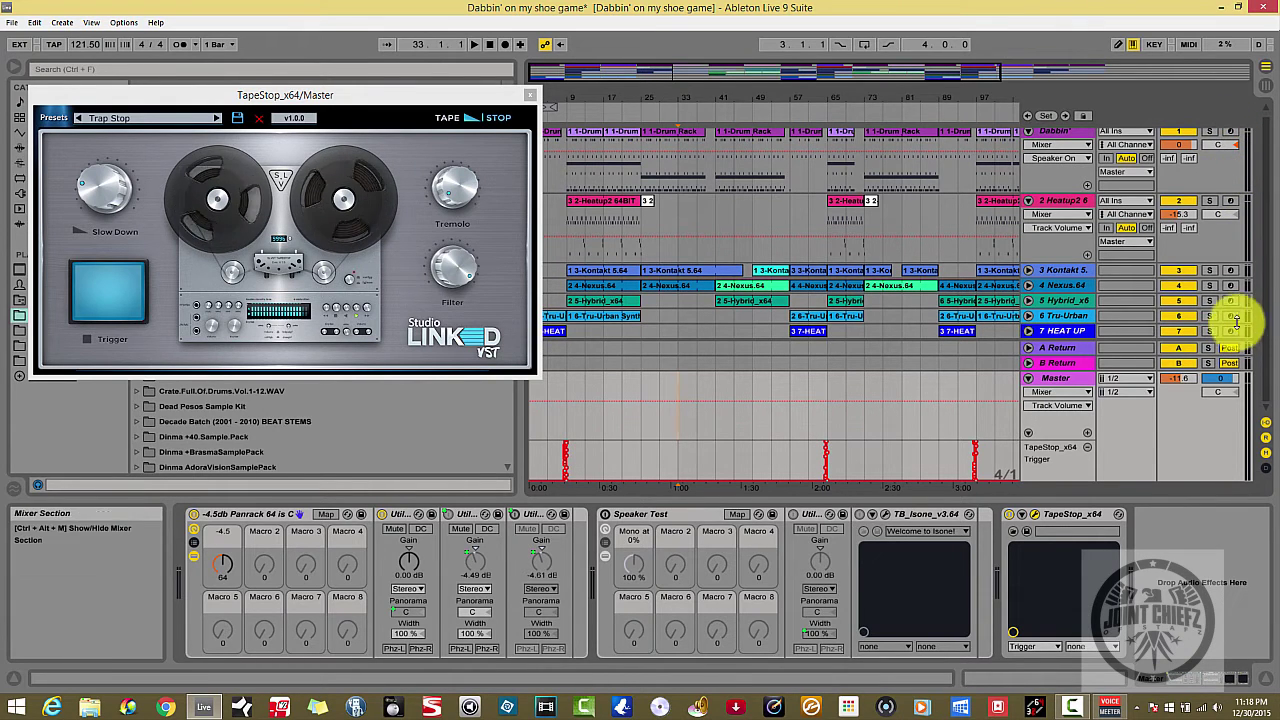
{"action": "left_click_drag", "start_coordinate": [1265, 244], "coordinate": [1265, 233]}
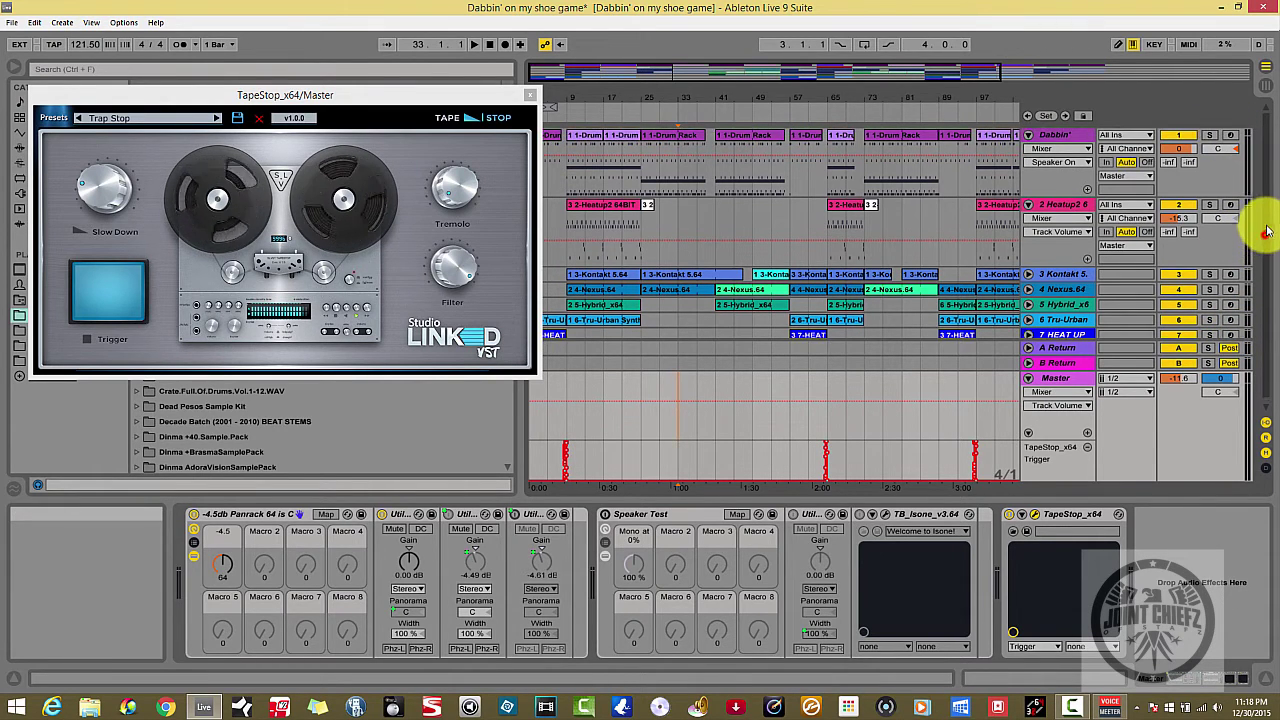
- Record Trigger automation on the Master track around bars 41 to 49 by operating TapeStop's pad point during playback from bar 33, and stop
{"action": "left_click", "coordinate": [1053, 380]}
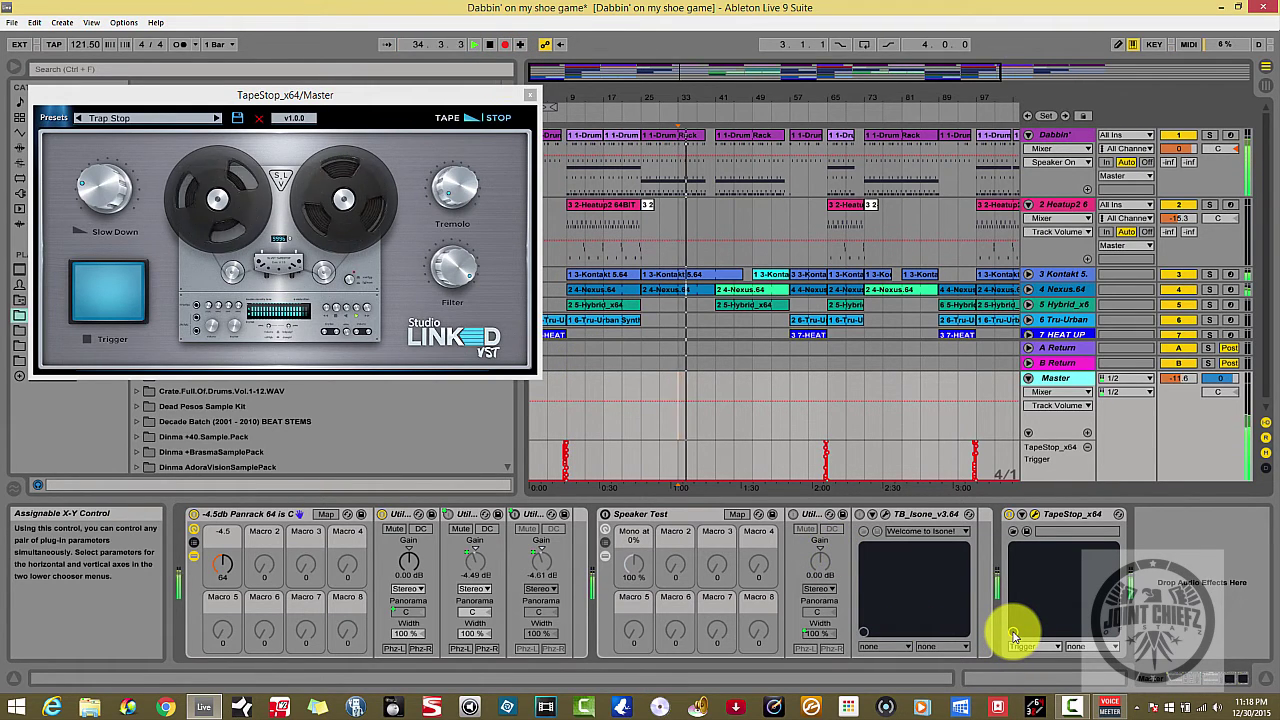
{"action": "left_click", "coordinate": [1013, 633]}
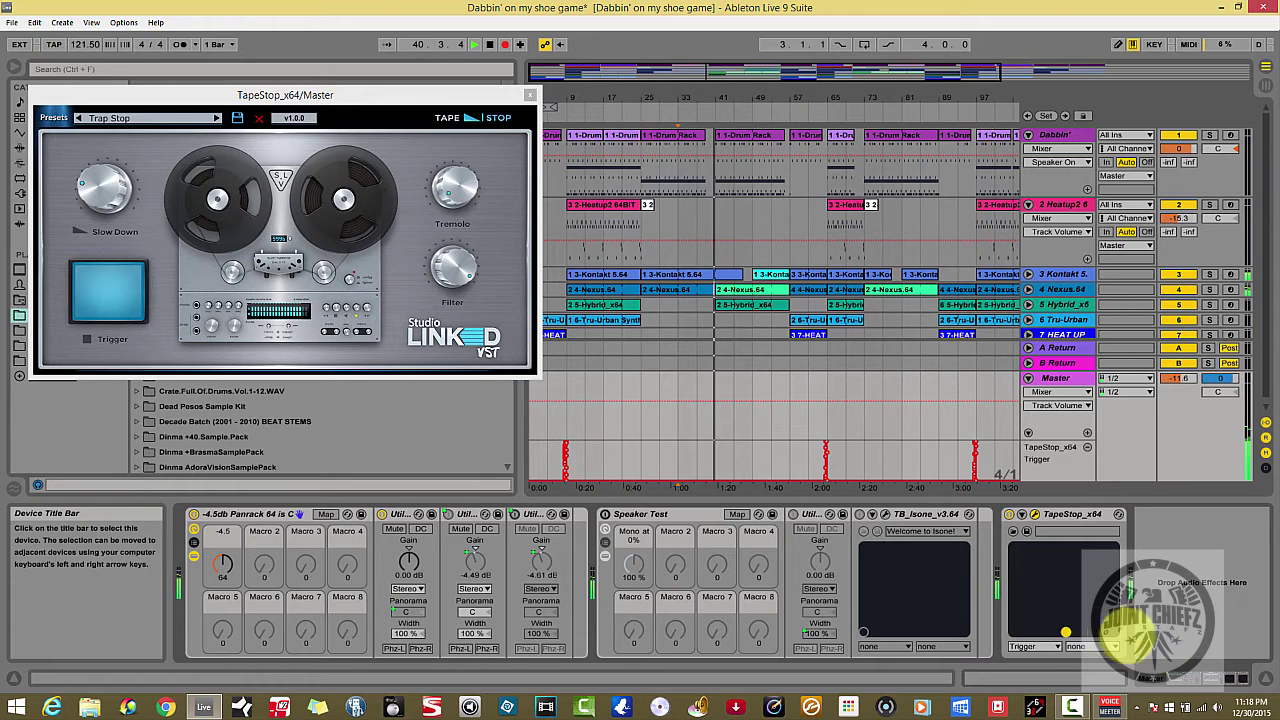
{"action": "left_click", "coordinate": [1013, 634]}
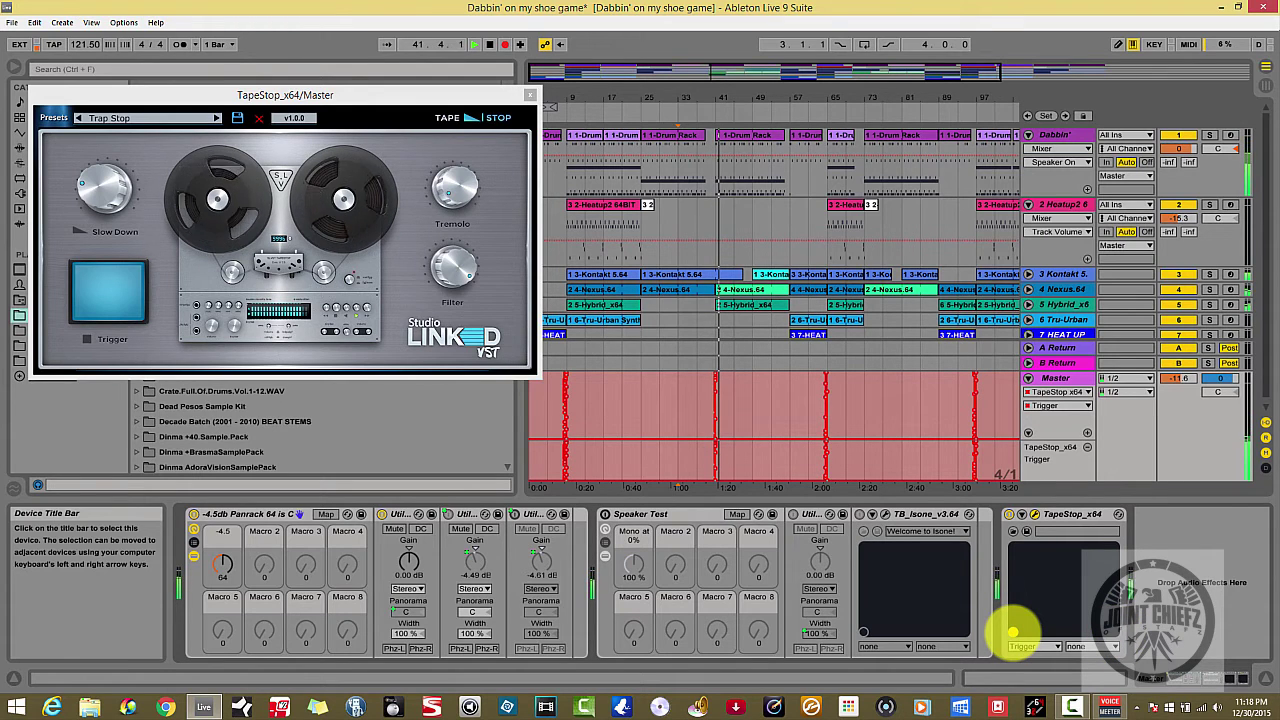
{"action": "mouse_move", "coordinate": [1013, 633]}
{"action": "left_mouse_down"}
{"action": "mouse_move", "coordinate": [1116, 633]}
{"action": "mouse_move", "coordinate": [1013, 633]}
{"action": "left_mouse_up"}
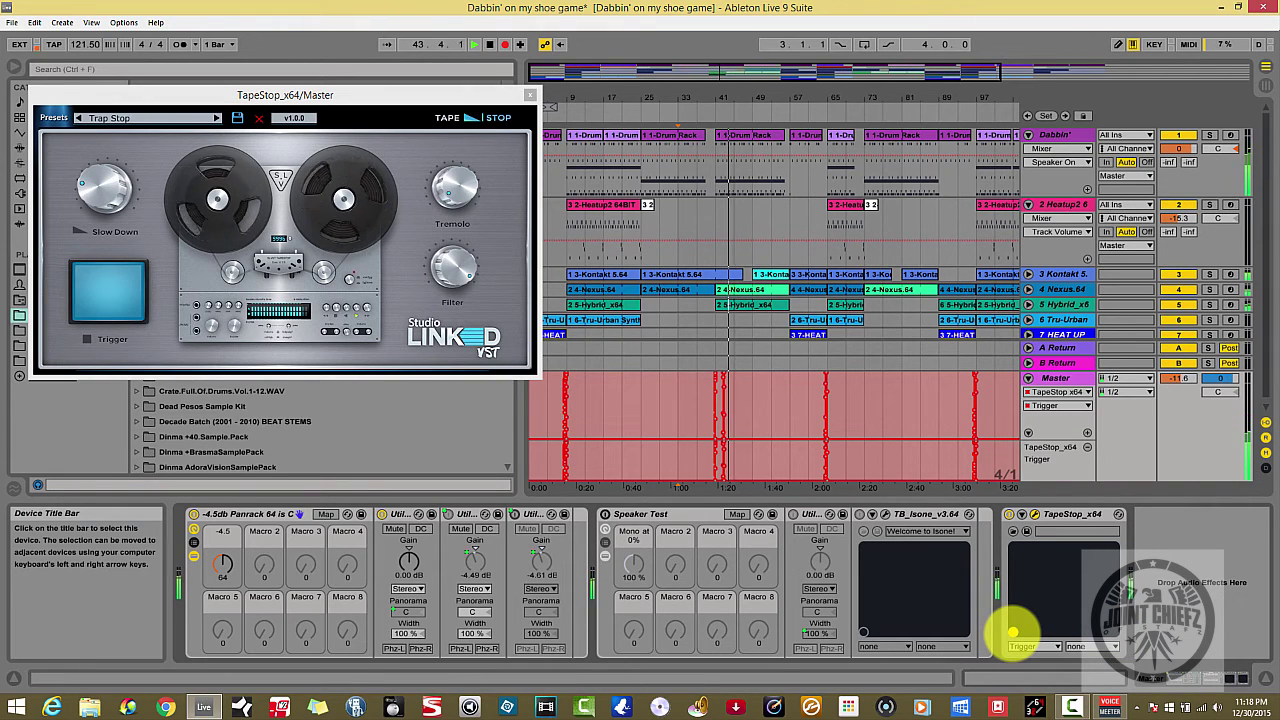
{"action": "mouse_move", "coordinate": [1013, 633]}
{"action": "left_mouse_down"}
{"action": "mouse_move", "coordinate": [1115, 633]}
{"action": "mouse_move", "coordinate": [1013, 632]}
{"action": "left_mouse_up"}
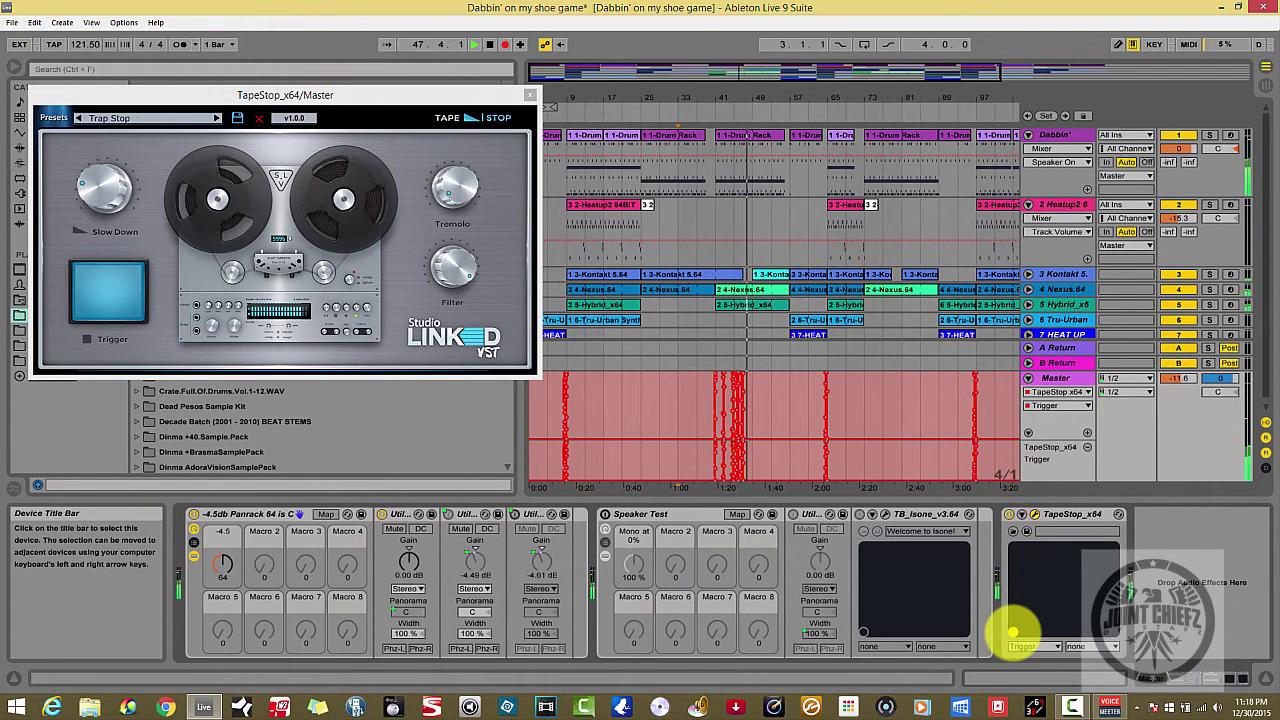
{"action": "mouse_move", "coordinate": [1013, 633]}
{"action": "left_mouse_down"}
{"action": "mouse_move", "coordinate": [1118, 633]}
{"action": "mouse_move", "coordinate": [1013, 633]}
{"action": "left_mouse_up"}
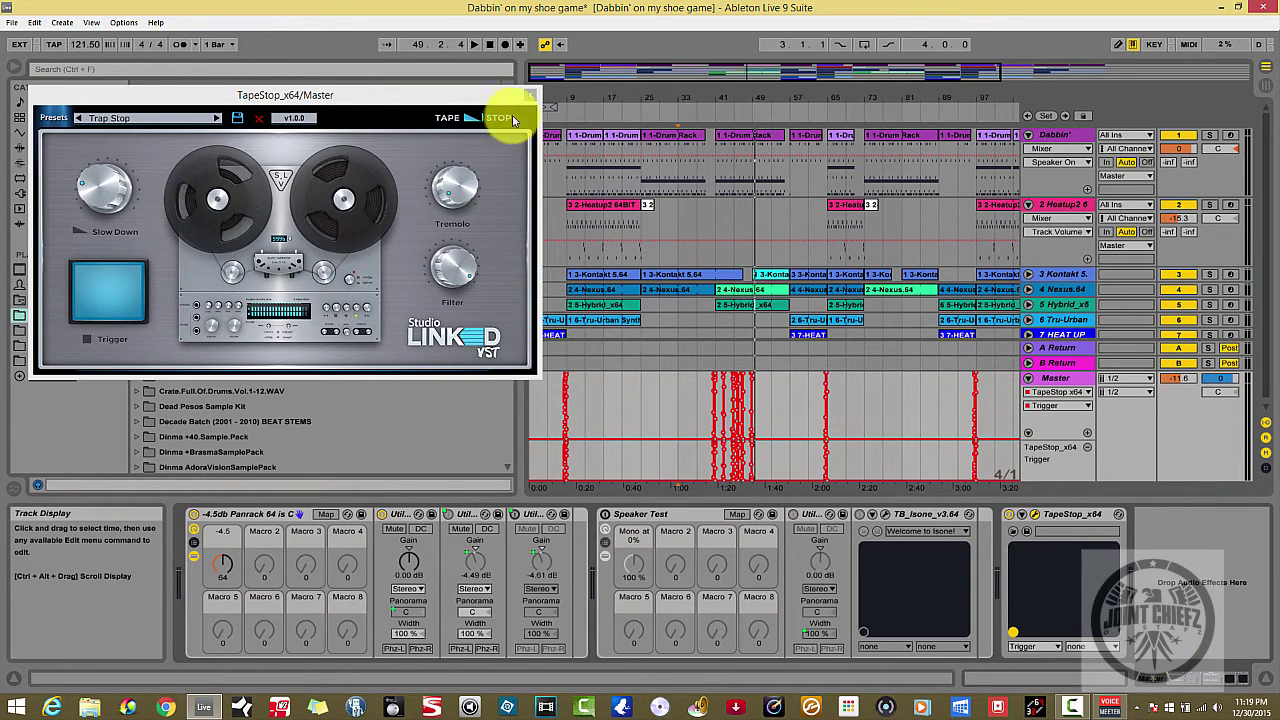
- Move the TapeStop window lower over the browser so it clears the upper part of the arrangement
{"action": "left_click_drag", "start_coordinate": [489, 100], "coordinate": [547, 108]}
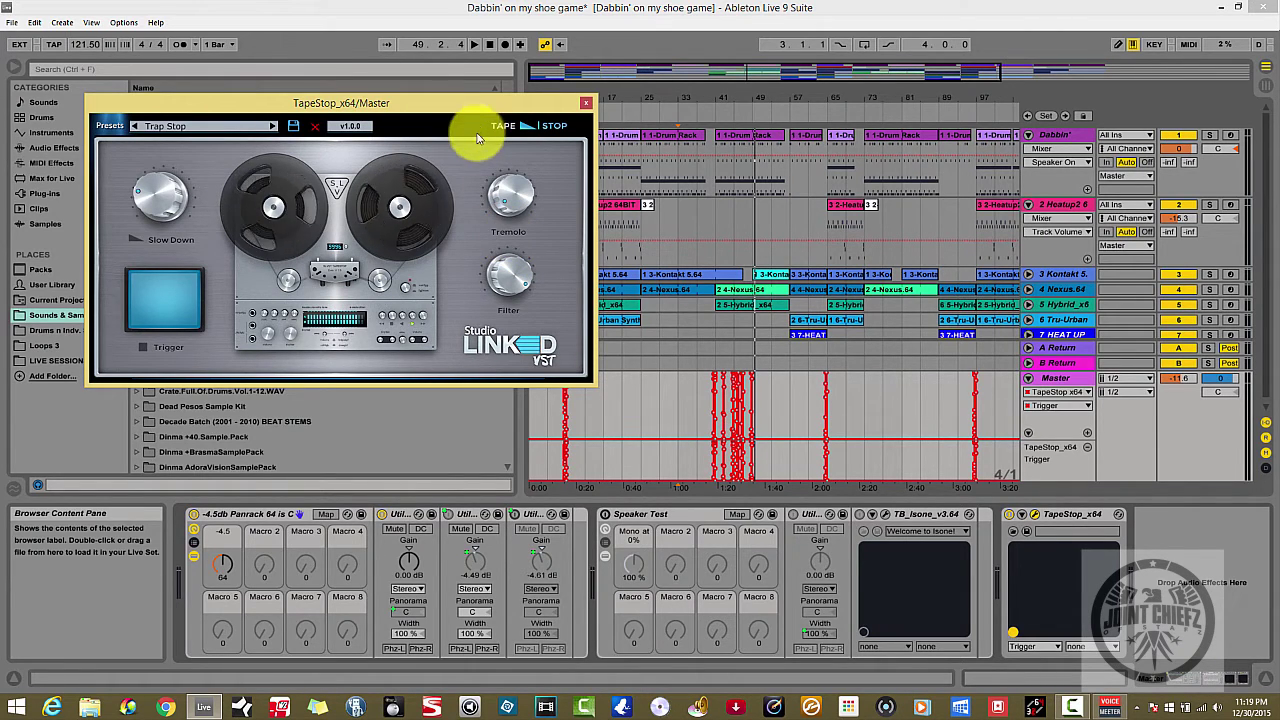
{"action": "left_click_drag", "start_coordinate": [513, 110], "coordinate": [519, 190]}
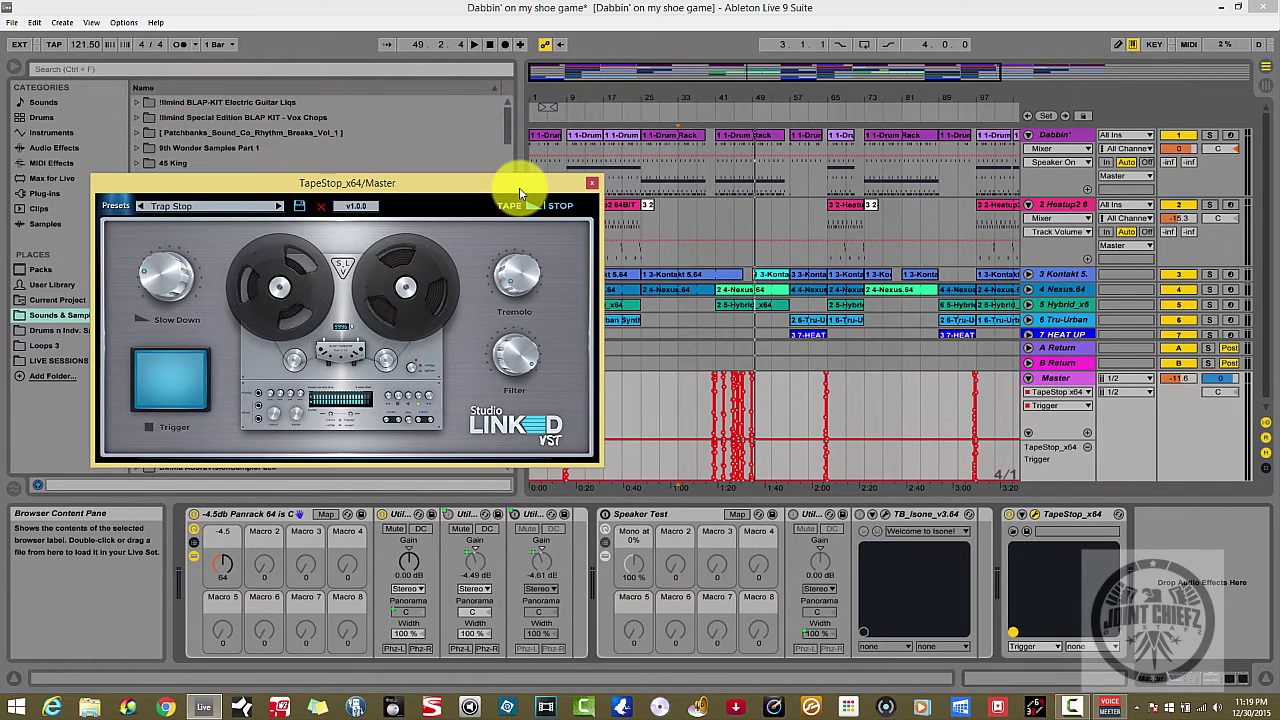